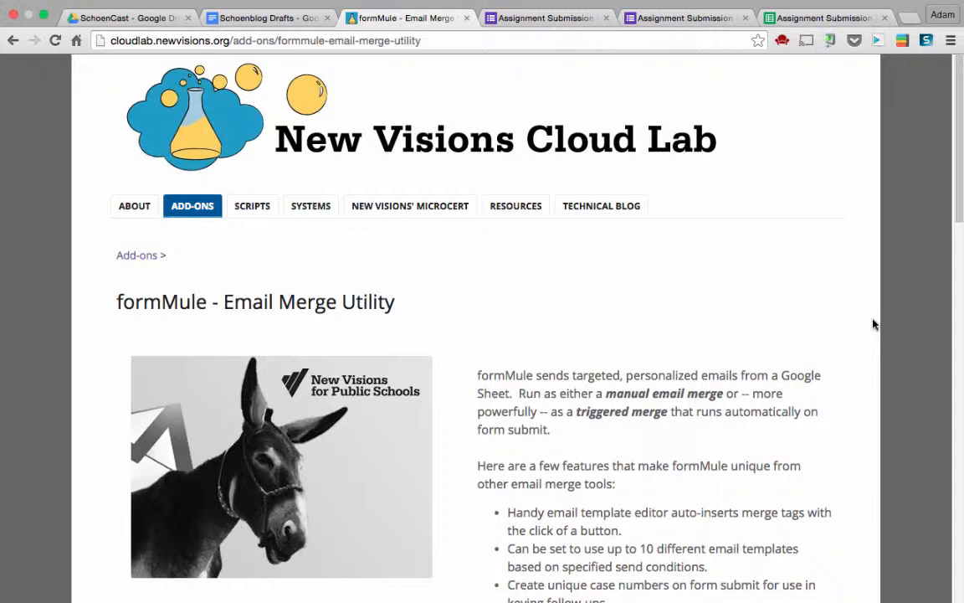
Switch from the formMule page to the Assignment Submission form tab
{"action": "left_click", "coordinate": [555, 19]}
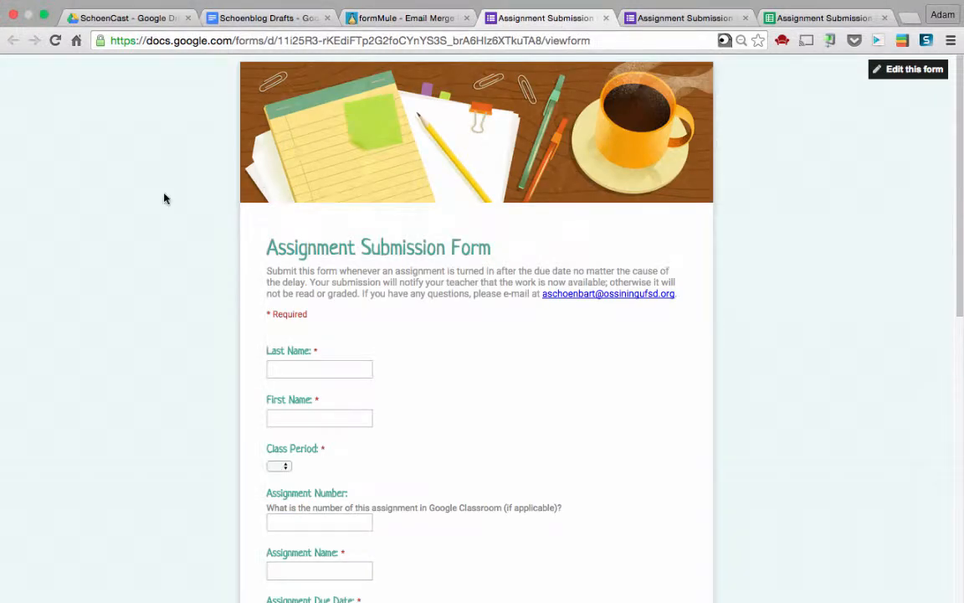
Scroll through the Assignment Submission Form's late-assignment questions
{"action": "scroll", "coordinate": [164, 199], "scroll_direction": "down", "scroll_amount": 2}
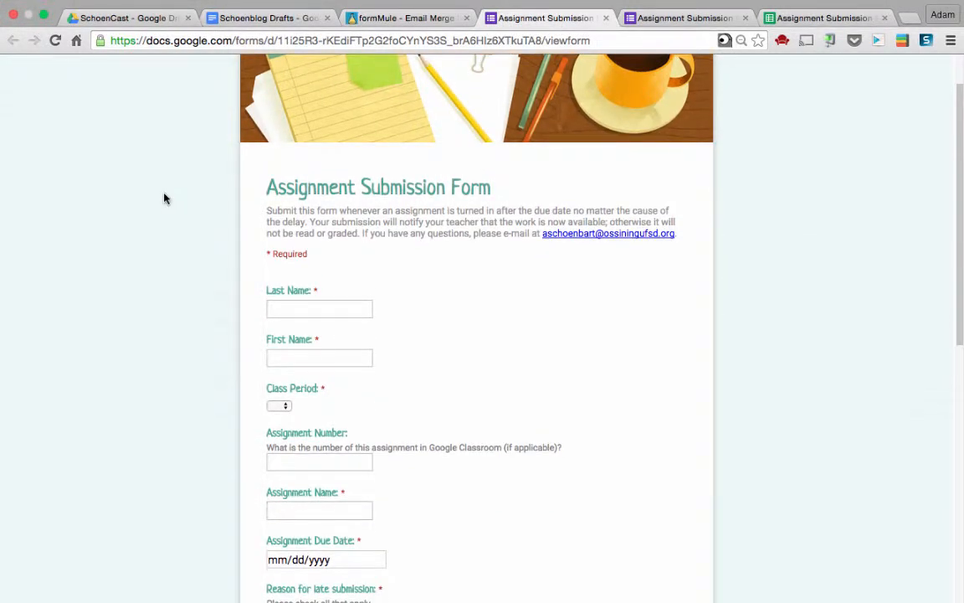
{"action": "scroll", "coordinate": [164, 199], "scroll_direction": "down", "scroll_amount": 1}
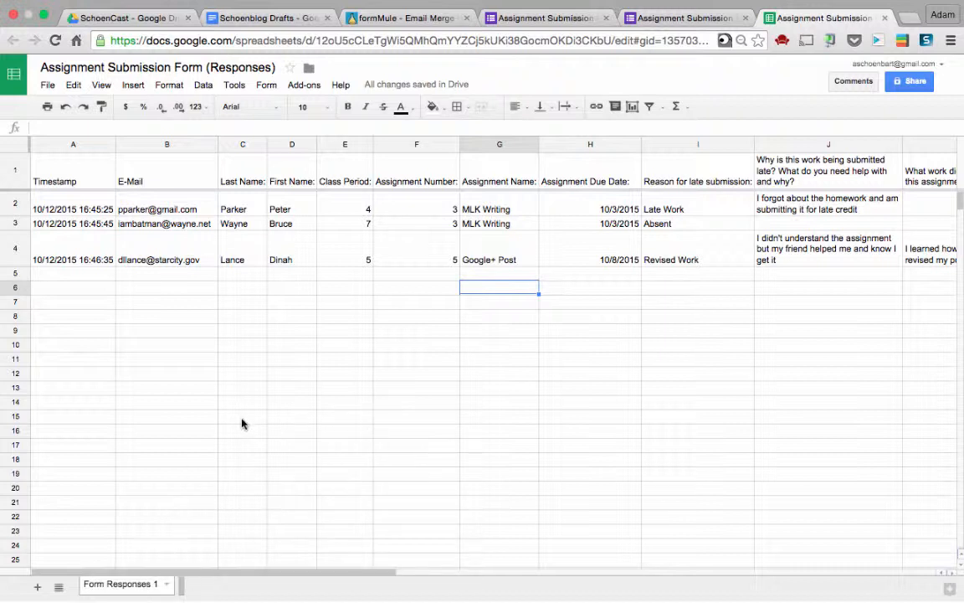
Search the add-on store for 'form mu', install formMule Email Merge Utility, and allow its permissions
{"action": "left_click", "coordinate": [305, 85]}
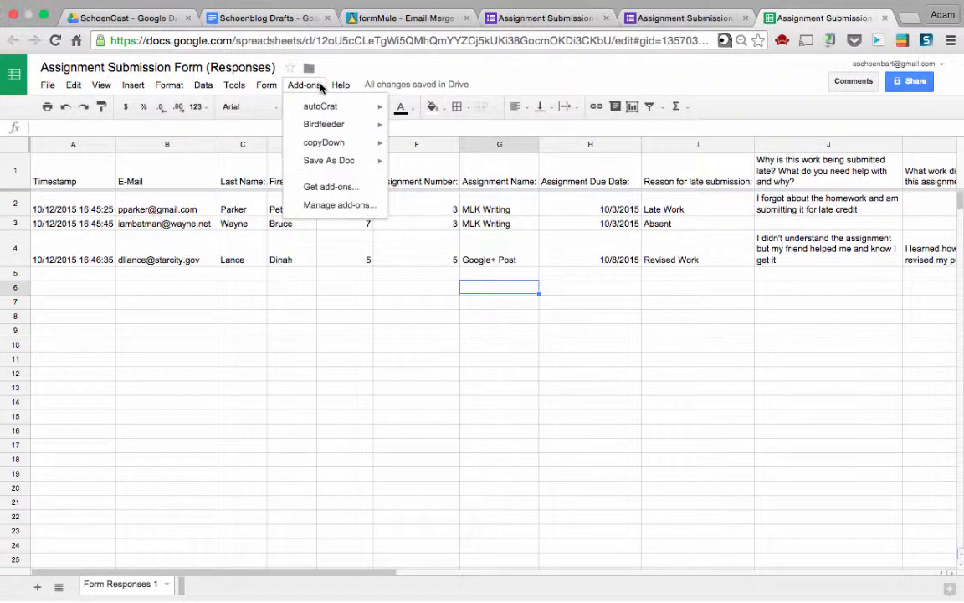
{"action": "left_click", "coordinate": [355, 191]}
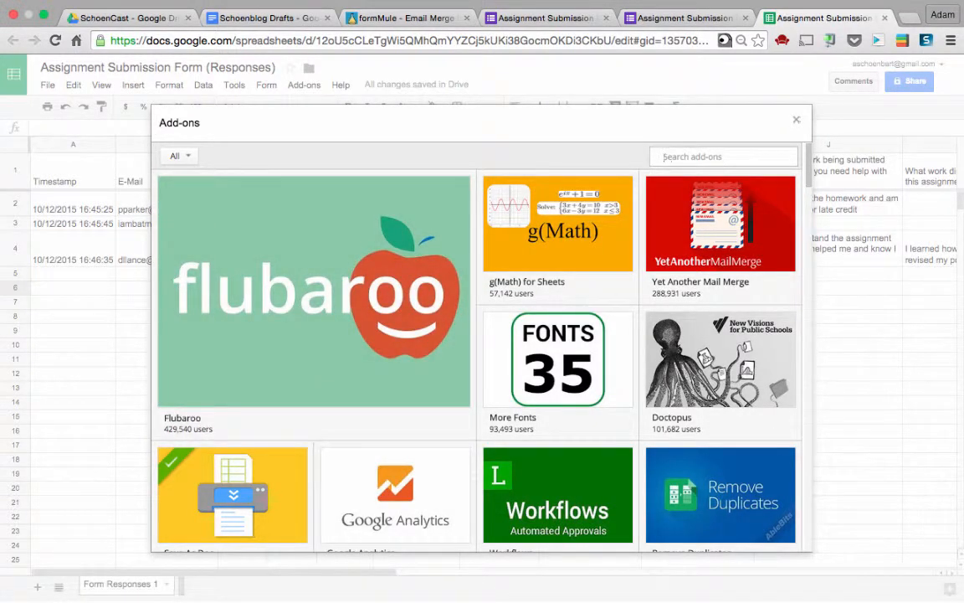
{"action": "type", "text": "form mule"}
{"action": "key", "text": "Return"}
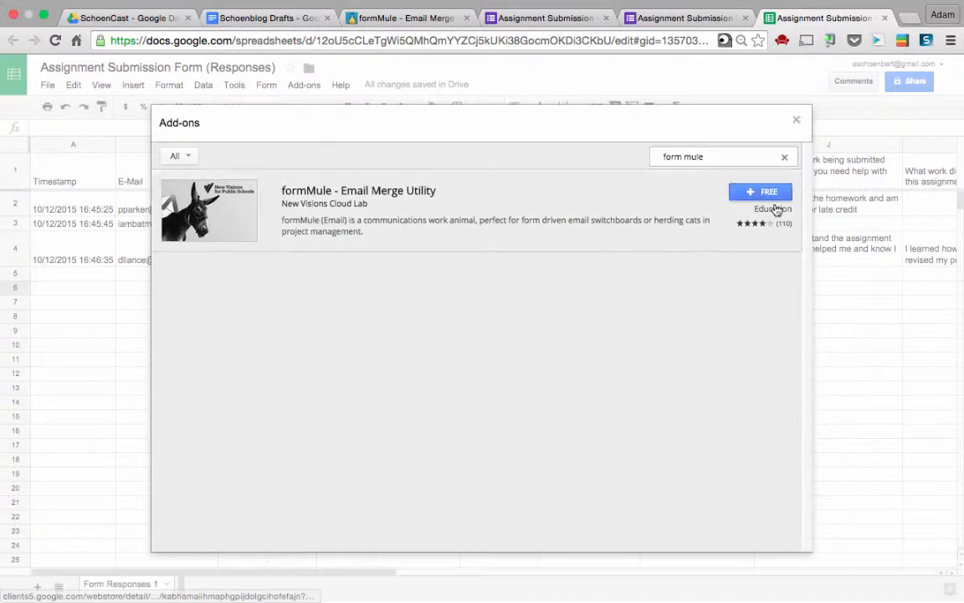
{"action": "left_click", "coordinate": [761, 193]}
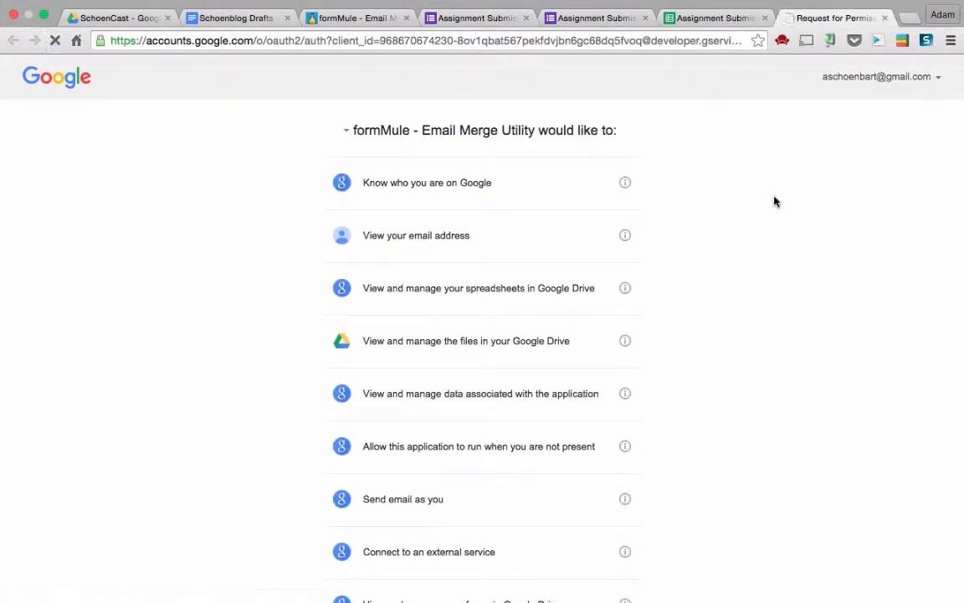
{"action": "scroll", "coordinate": [774, 200], "scroll_direction": "down", "scroll_amount": 2}
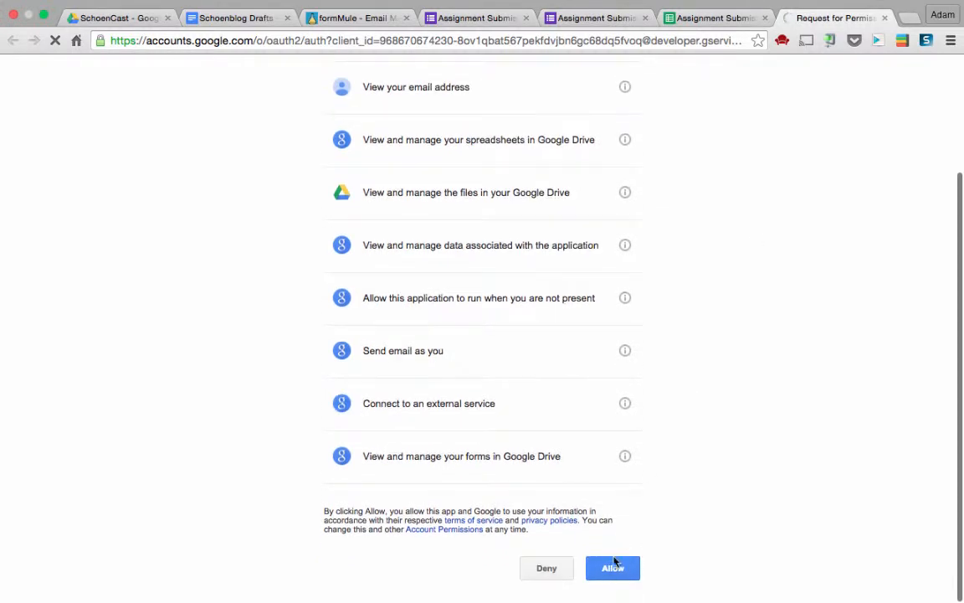
{"action": "left_click", "coordinate": [617, 572]}
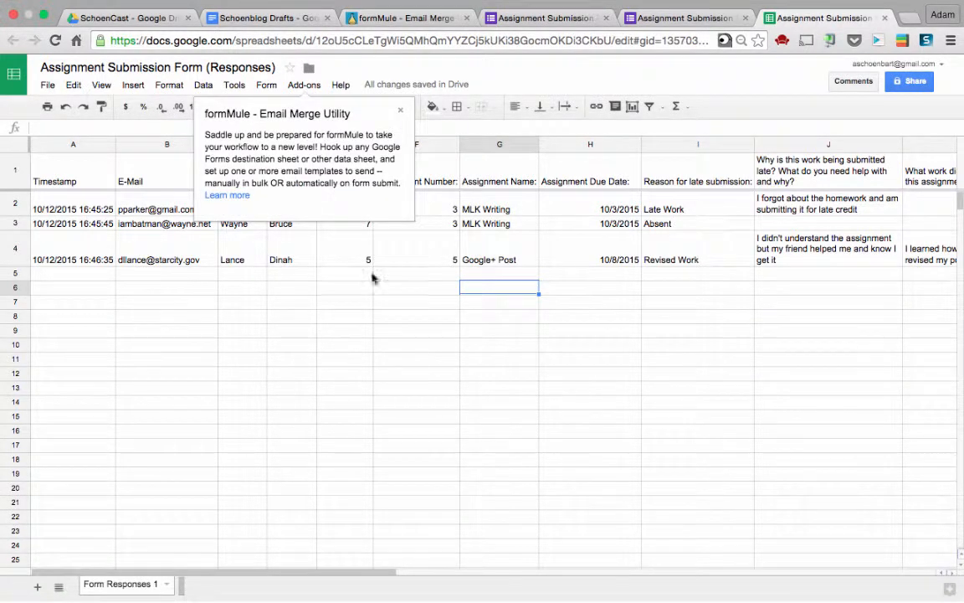
Open formMule's source data setup and pick Form Responses 1 as the source sheet
{"action": "left_click", "coordinate": [306, 87]}
{"action": "mouse_move", "coordinate": [312, 159]}
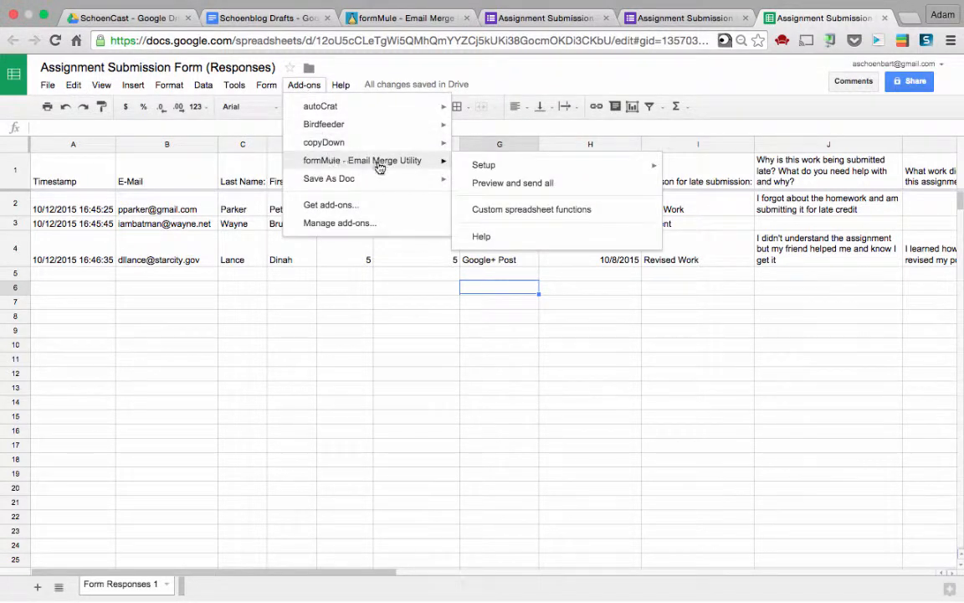
{"action": "mouse_move", "coordinate": [502, 170]}
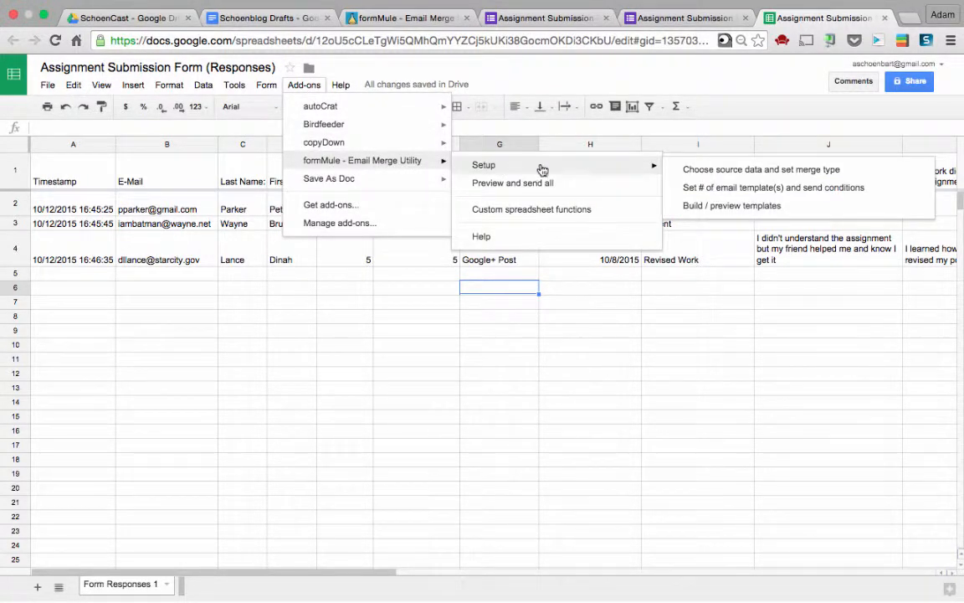
{"action": "left_click", "coordinate": [688, 173]}
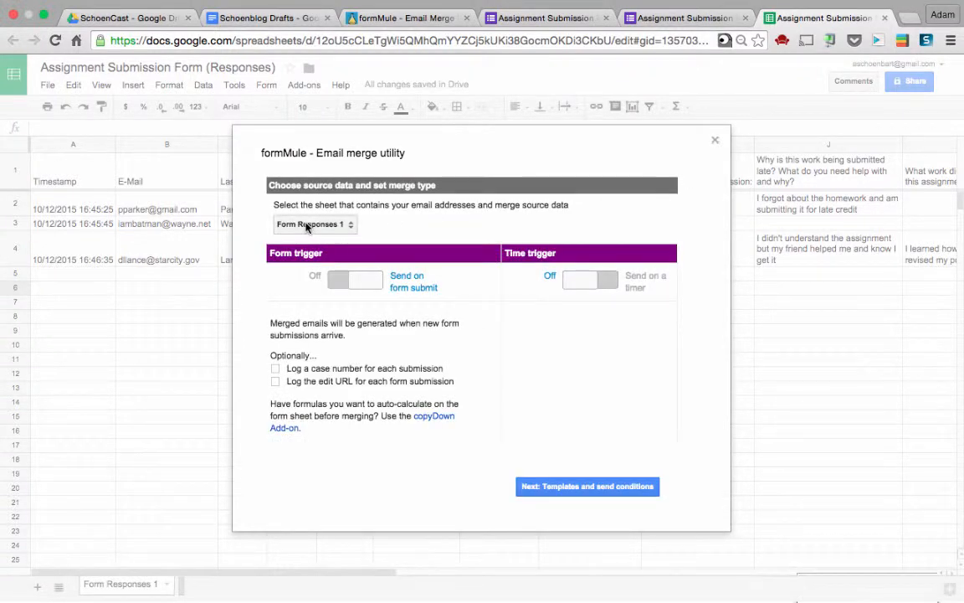
{"action": "left_click", "coordinate": [308, 225]}
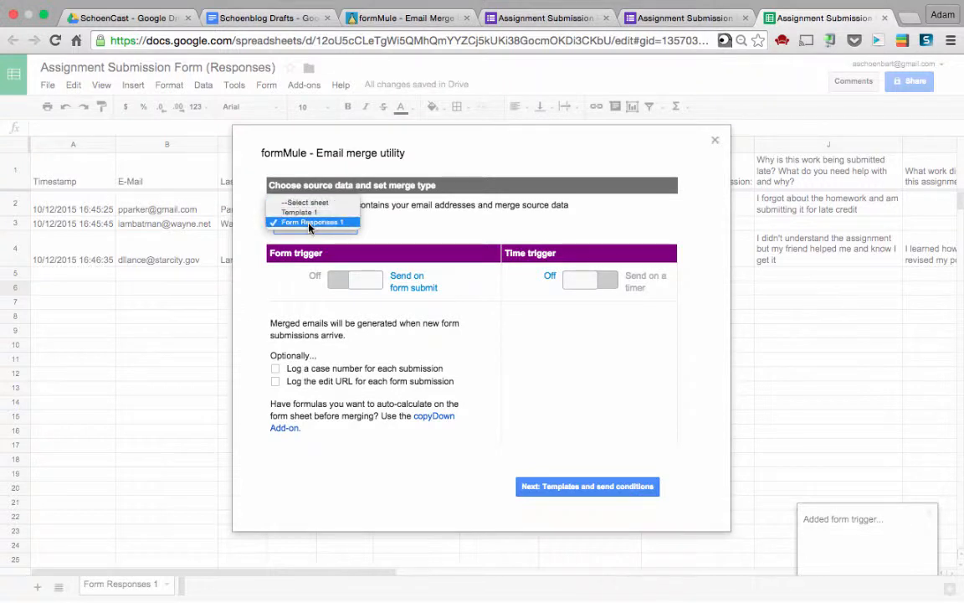
{"action": "left_click", "coordinate": [309, 223]}
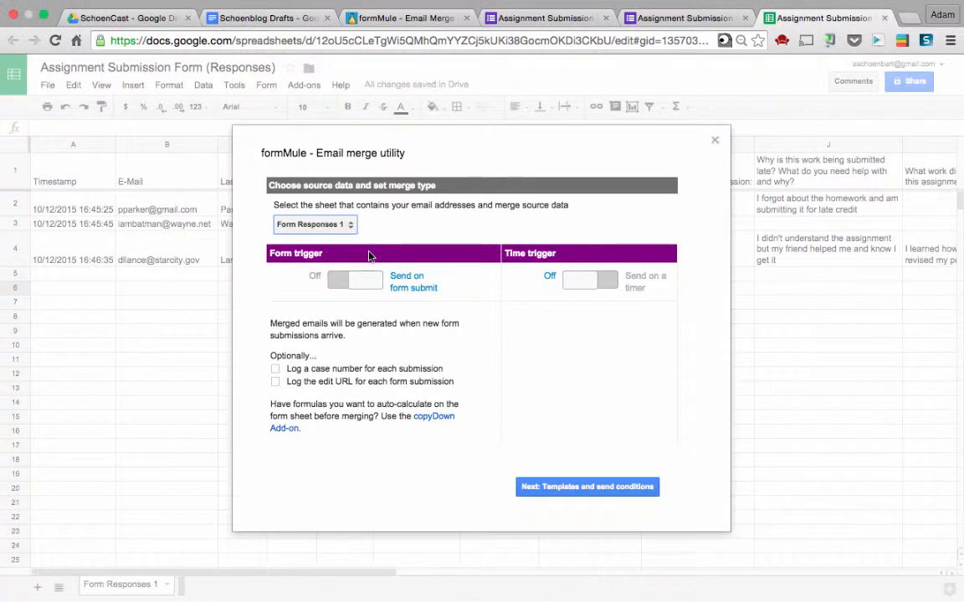
Switch off timed sending and set the send-on-form-submit trigger
{"action": "left_click", "coordinate": [577, 279]}
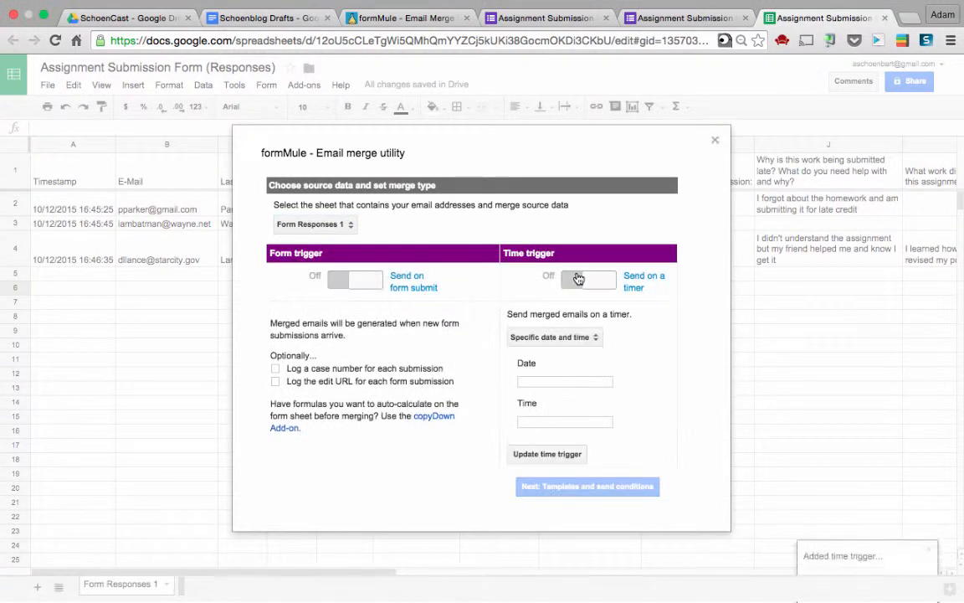
{"action": "left_click", "coordinate": [546, 341]}
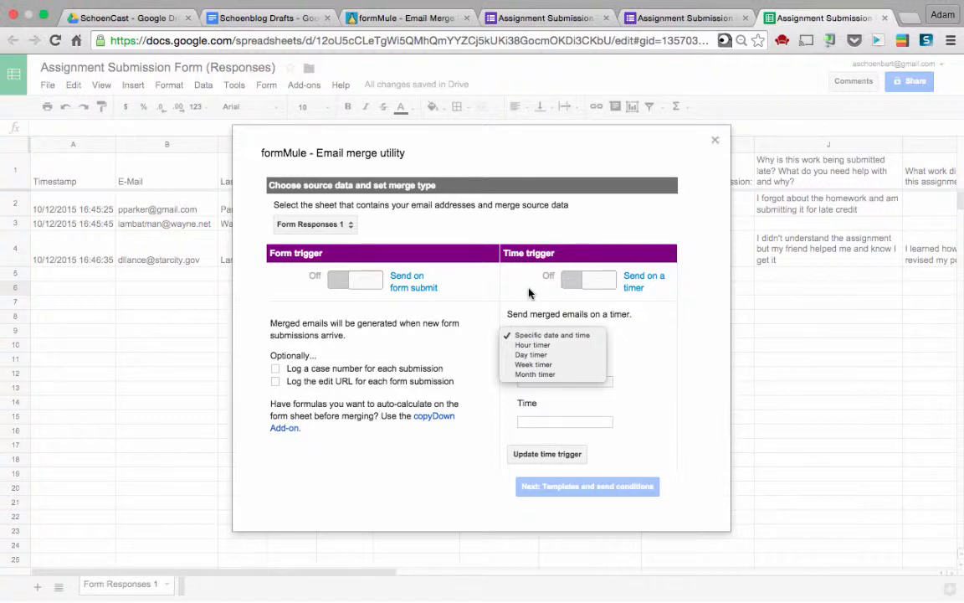
{"action": "left_click", "coordinate": [350, 281]}
{"action": "left_click", "coordinate": [348, 280]}
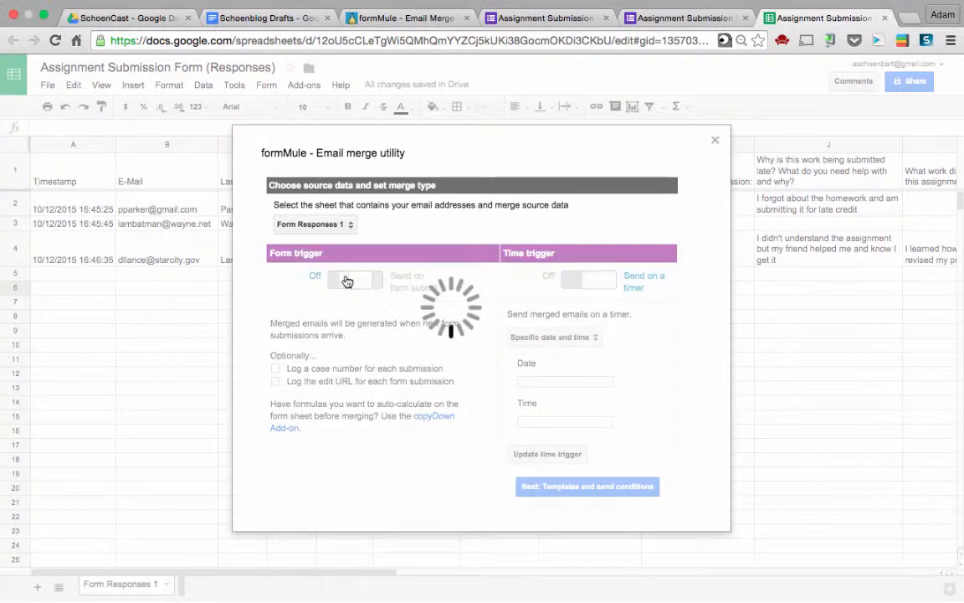
{"action": "left_click", "coordinate": [590, 285]}
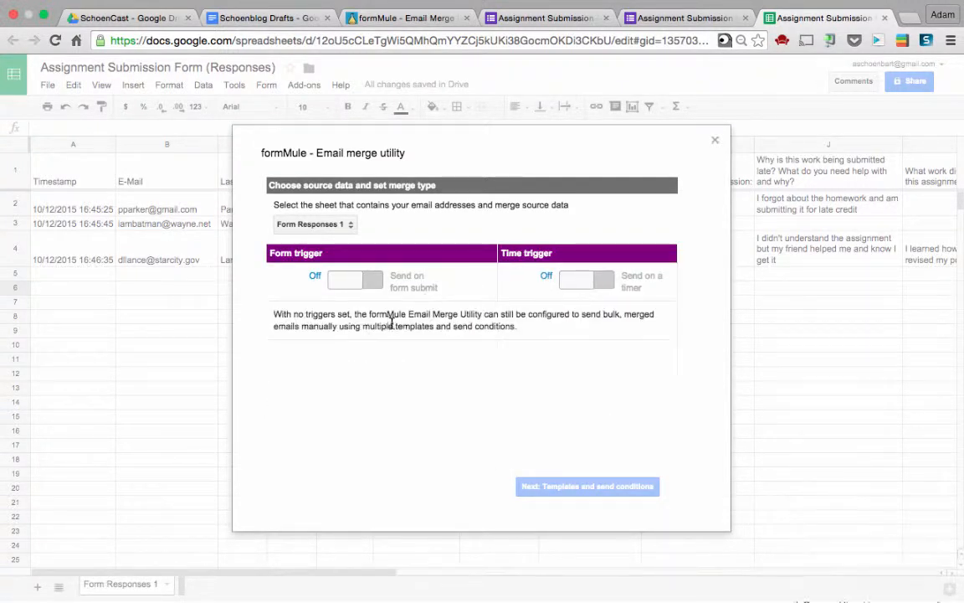
{"action": "left_click", "coordinate": [350, 281]}
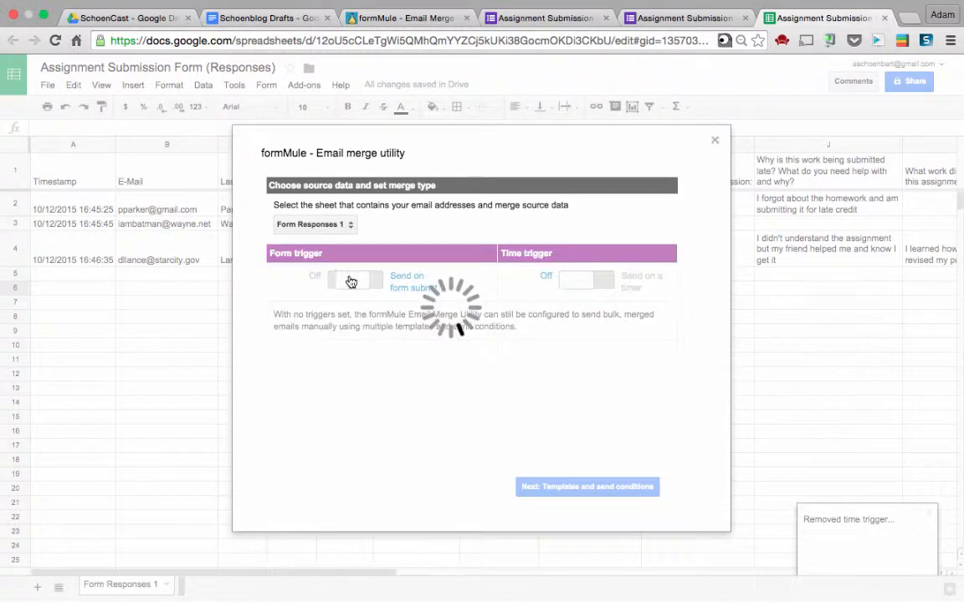
{"action": "left_click", "coordinate": [351, 281]}
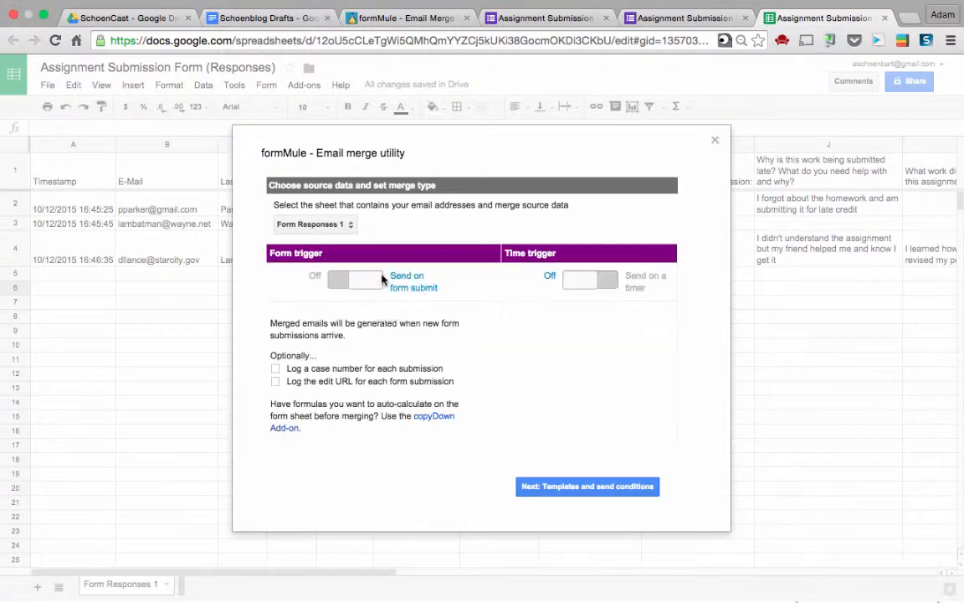
Keep a single email template and try a send condition of Class Period: equal to 4
{"action": "left_click", "coordinate": [577, 487]}
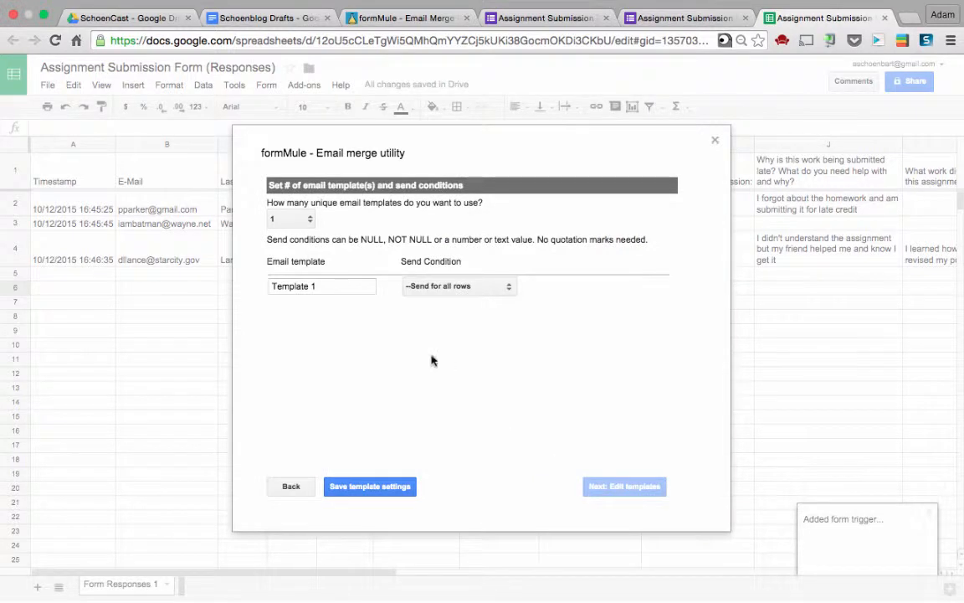
{"action": "left_click", "coordinate": [294, 221]}
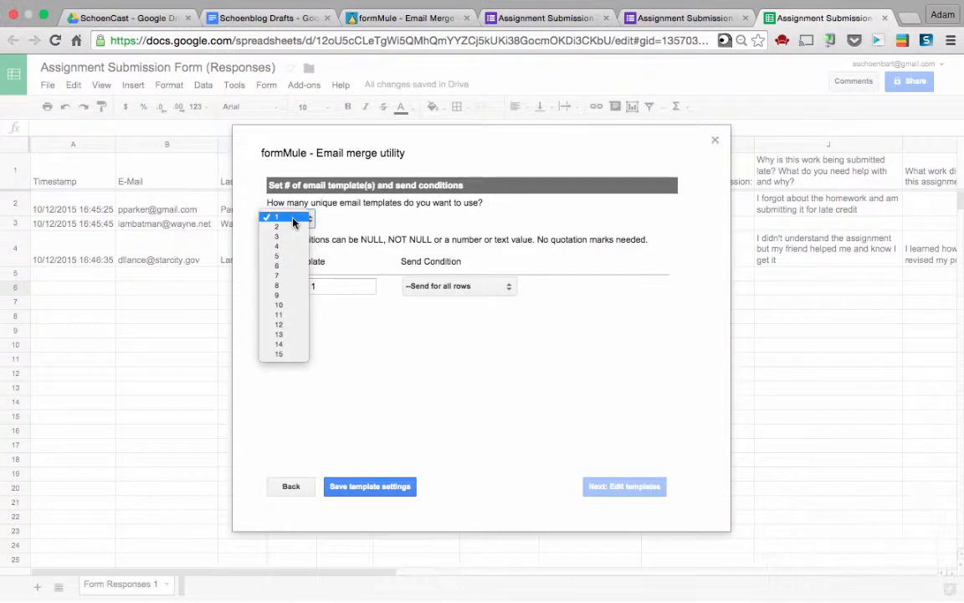
{"action": "left_click", "coordinate": [338, 226]}
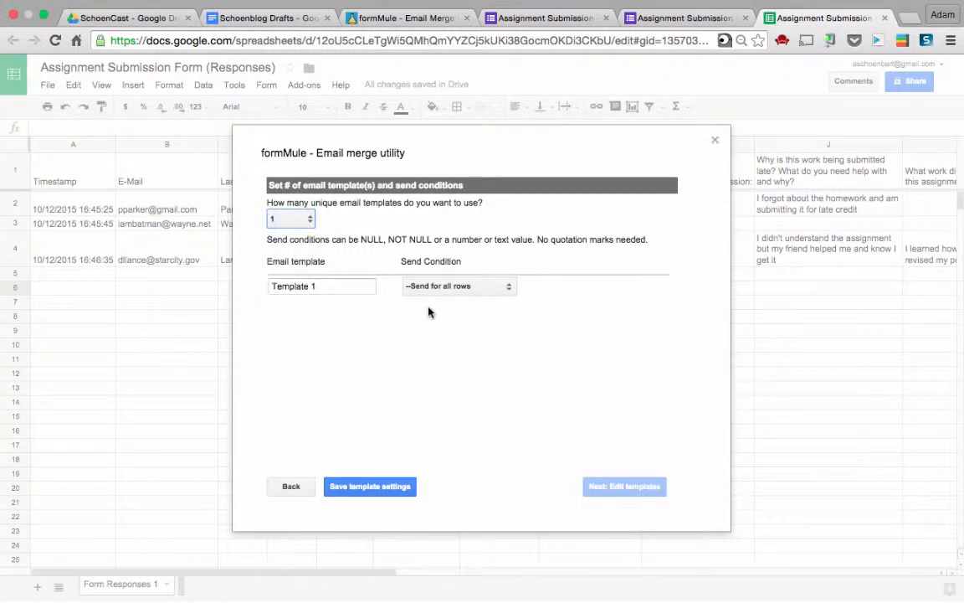
{"action": "left_click", "coordinate": [412, 286]}
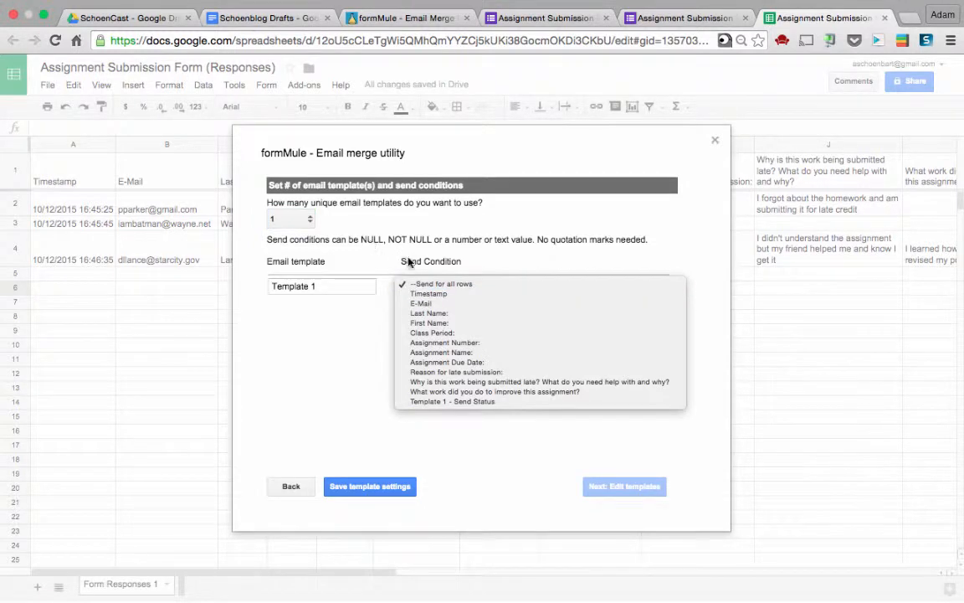
{"action": "left_click", "coordinate": [435, 334]}
{"action": "left_click", "coordinate": [578, 289]}
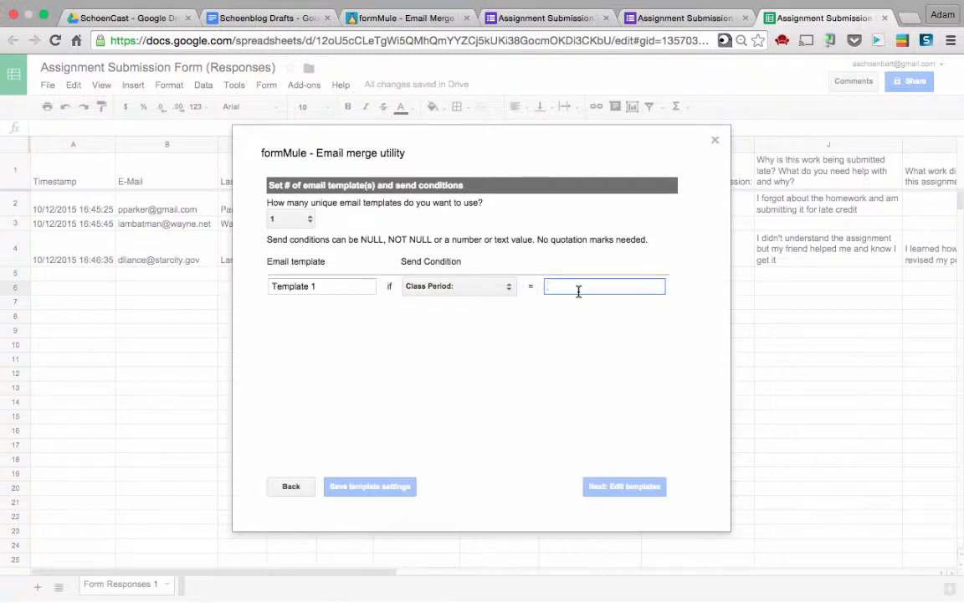
{"action": "type", "text": "4"}
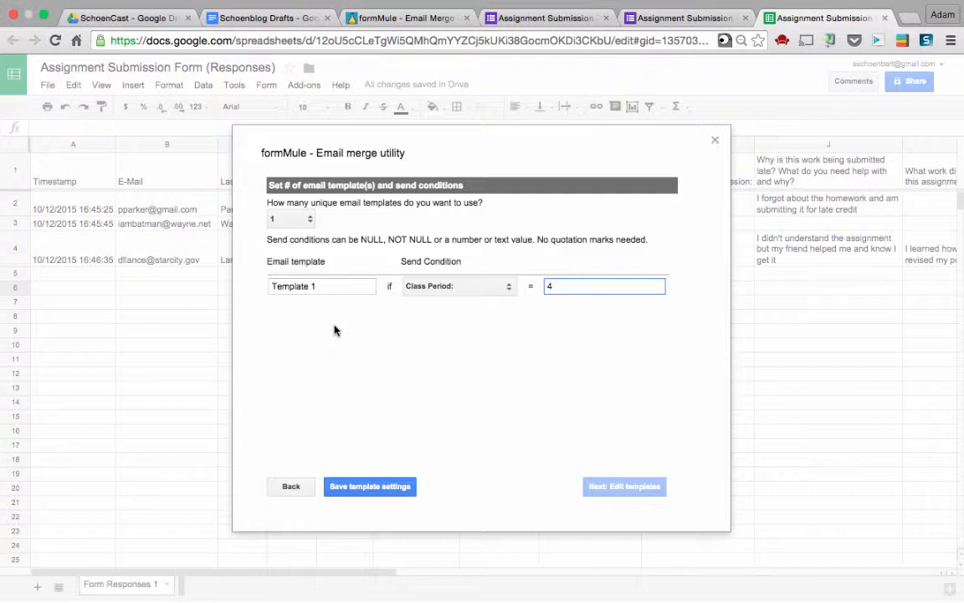
Change the send condition to --Send for all rows and save the template settings
{"action": "triple_click", "coordinate": [422, 256]}
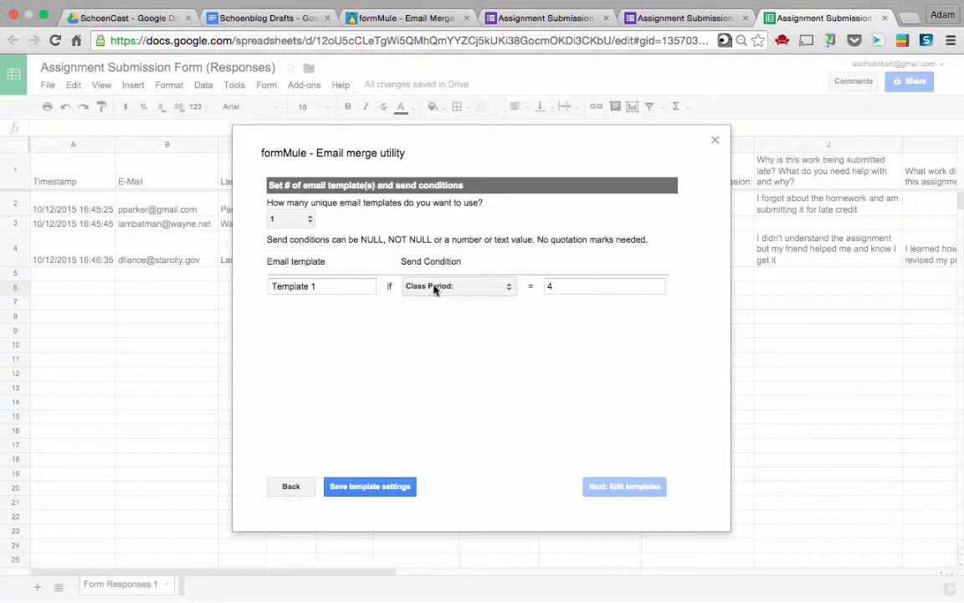
{"action": "left_click", "coordinate": [442, 285]}
{"action": "left_click", "coordinate": [466, 234]}
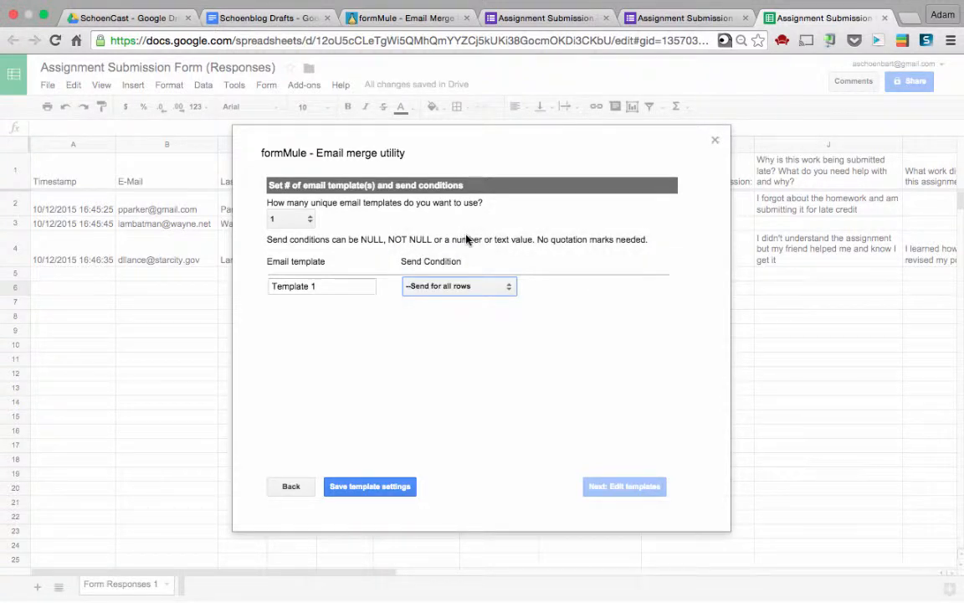
{"action": "left_click", "coordinate": [383, 484]}
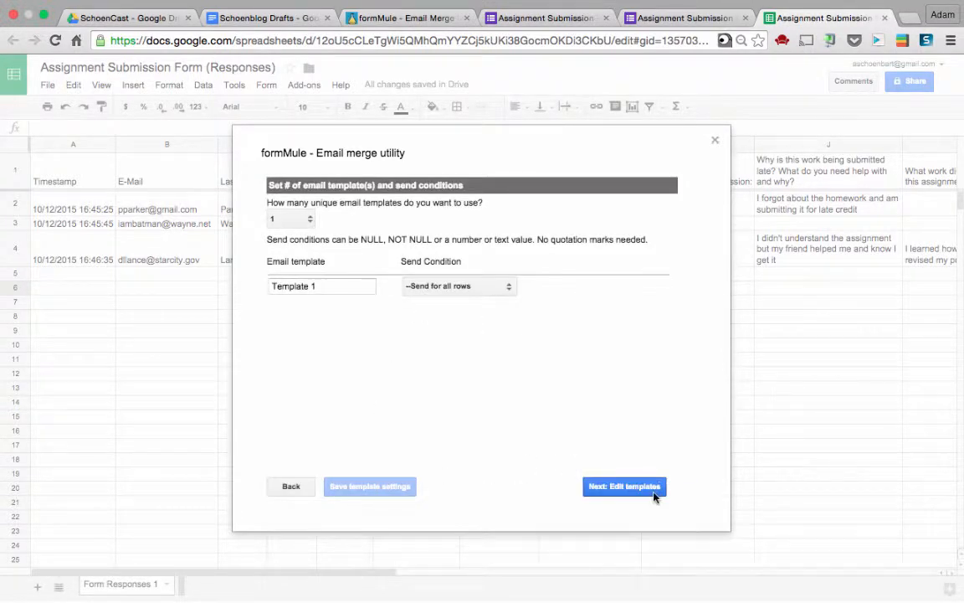
{"action": "left_click", "coordinate": [656, 494]}
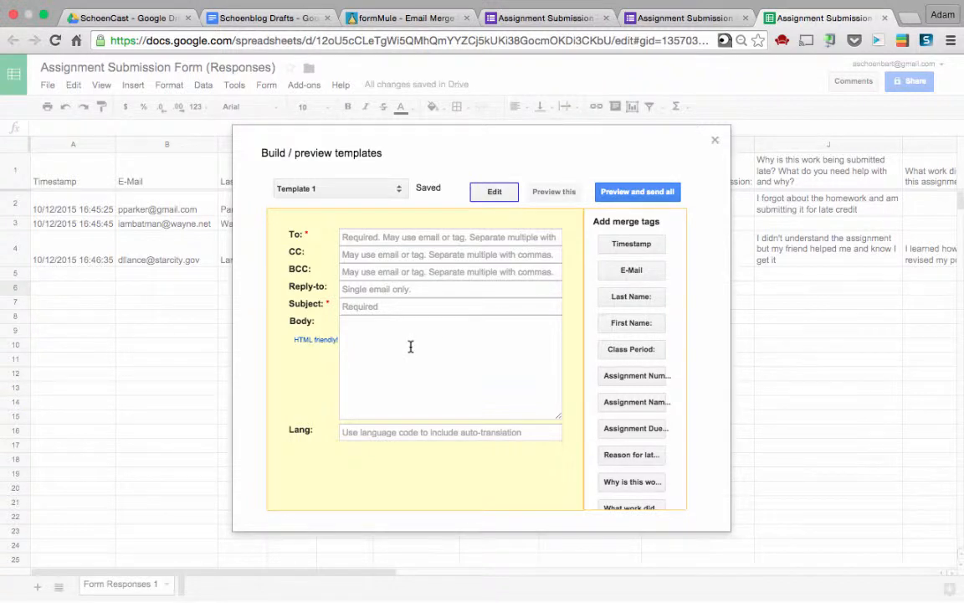
Enter the recipient's e-mail address in Template 1's To field
{"action": "left_click", "coordinate": [366, 237]}
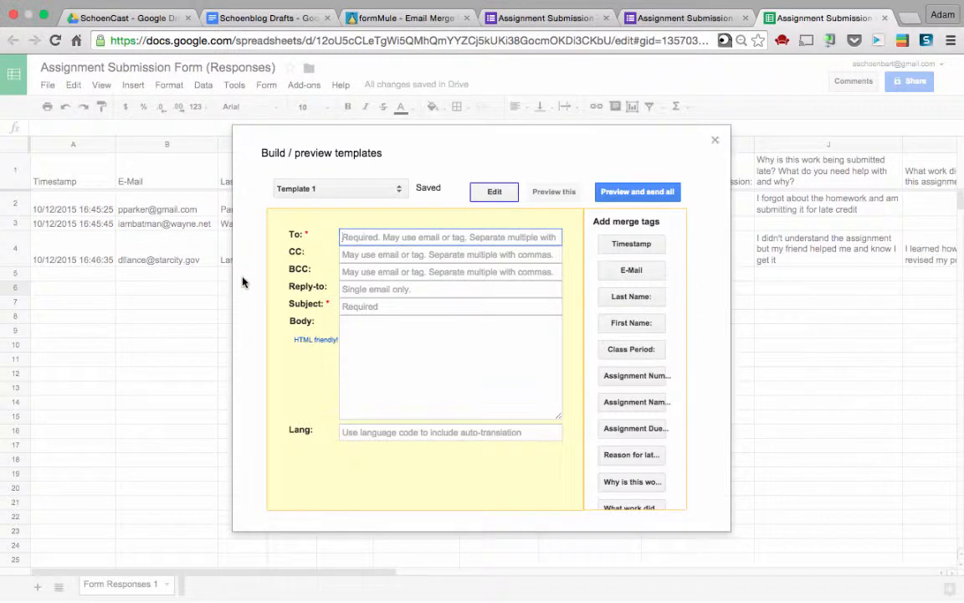
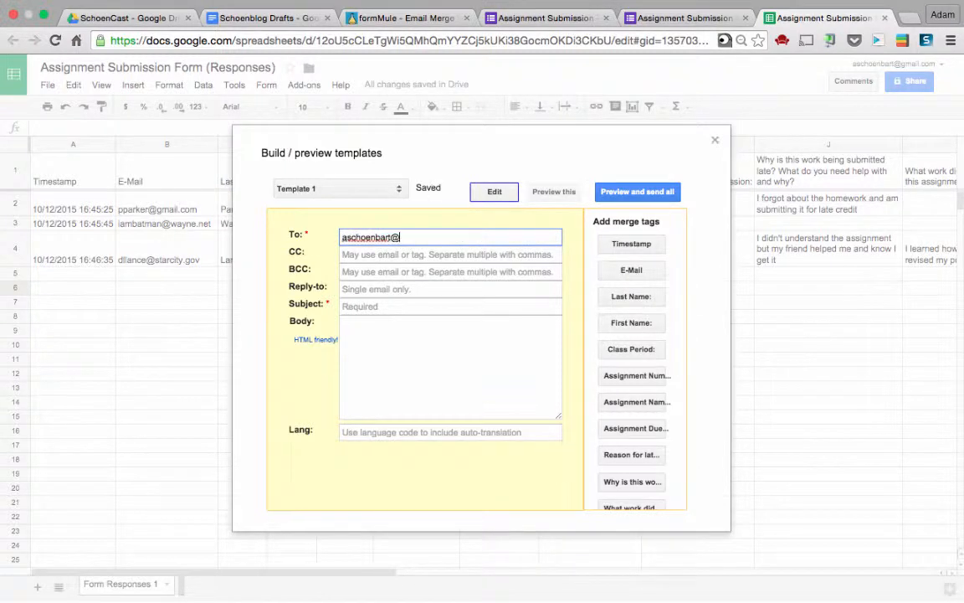
{"action": "key", "text": "Left"}
{"action": "key", "text": "super+a"}
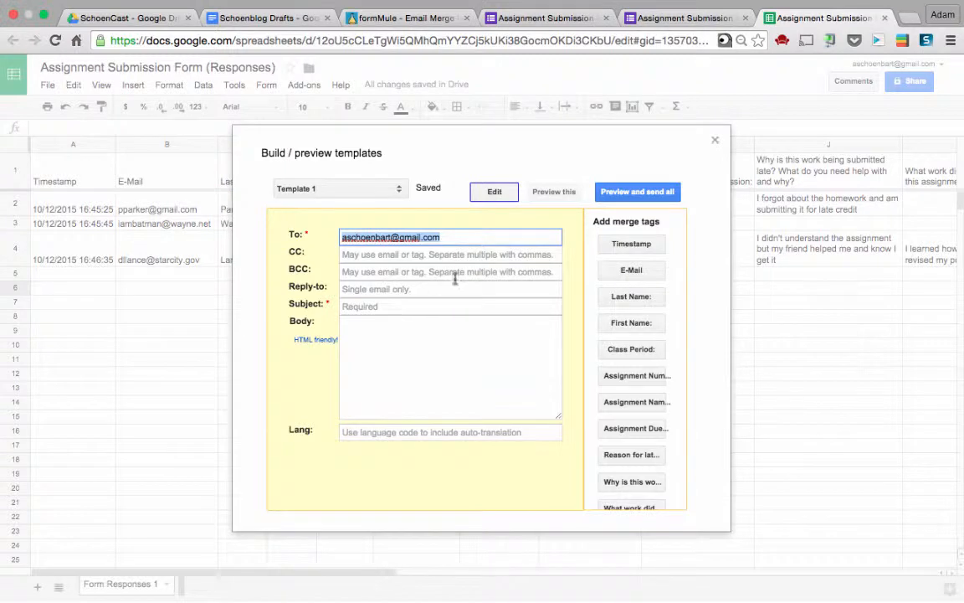
{"action": "scroll", "coordinate": [623, 285], "scroll_direction": "down", "scroll_amount": 1}
{"action": "scroll", "coordinate": [623, 284], "scroll_direction": "down", "scroll_amount": 1}
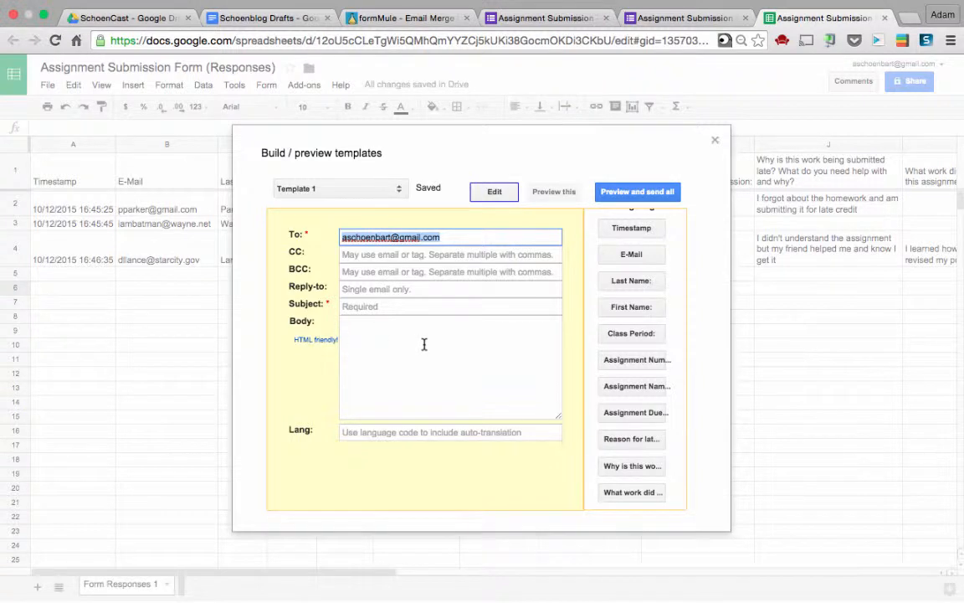
Set reply-to to <<E-Mail>> and subject 'Late Work Submission' with Last Name, First Name tags, then preview
{"action": "left_click", "coordinate": [346, 291]}
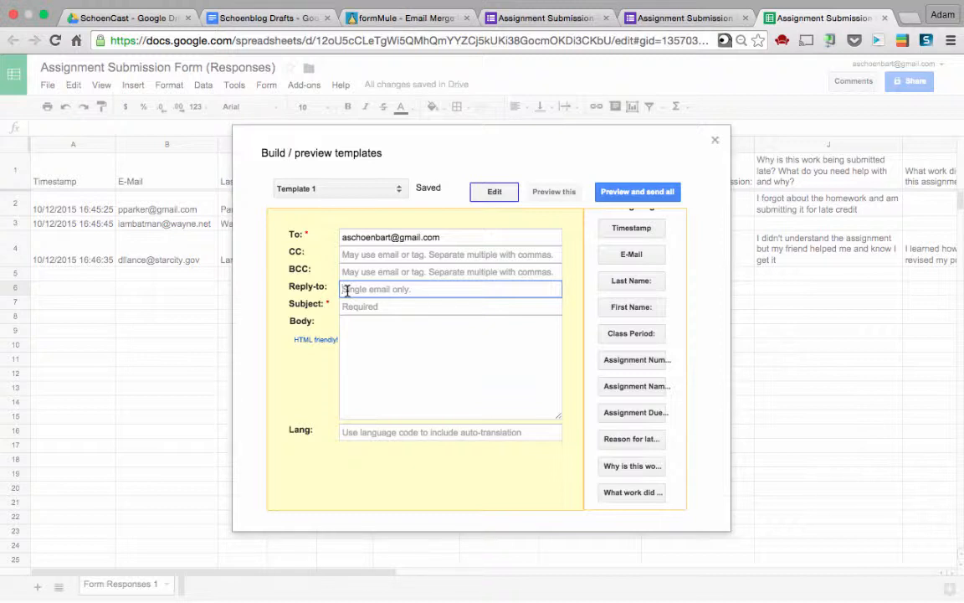
{"action": "left_click", "coordinate": [647, 257]}
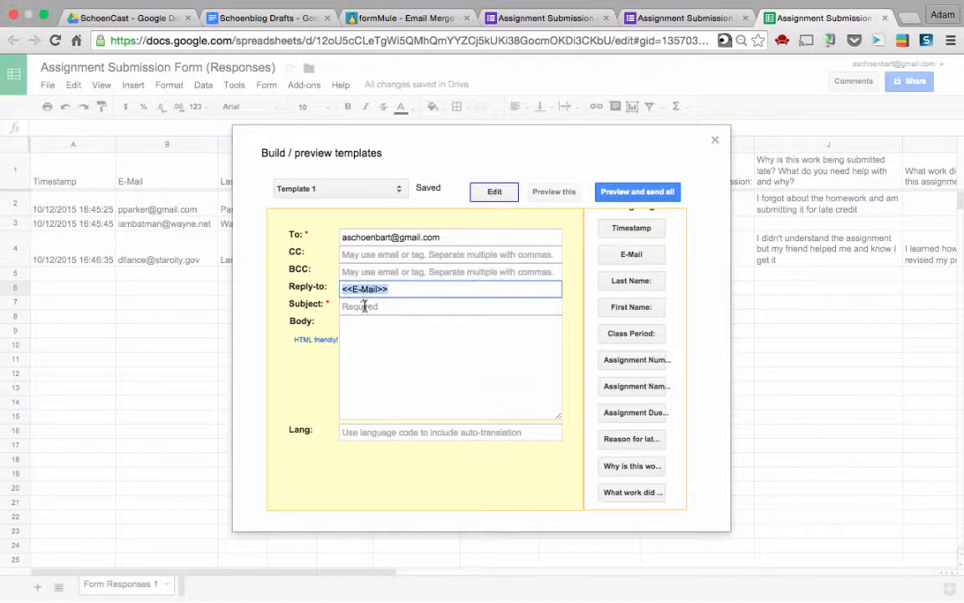
{"action": "left_click", "coordinate": [367, 307]}
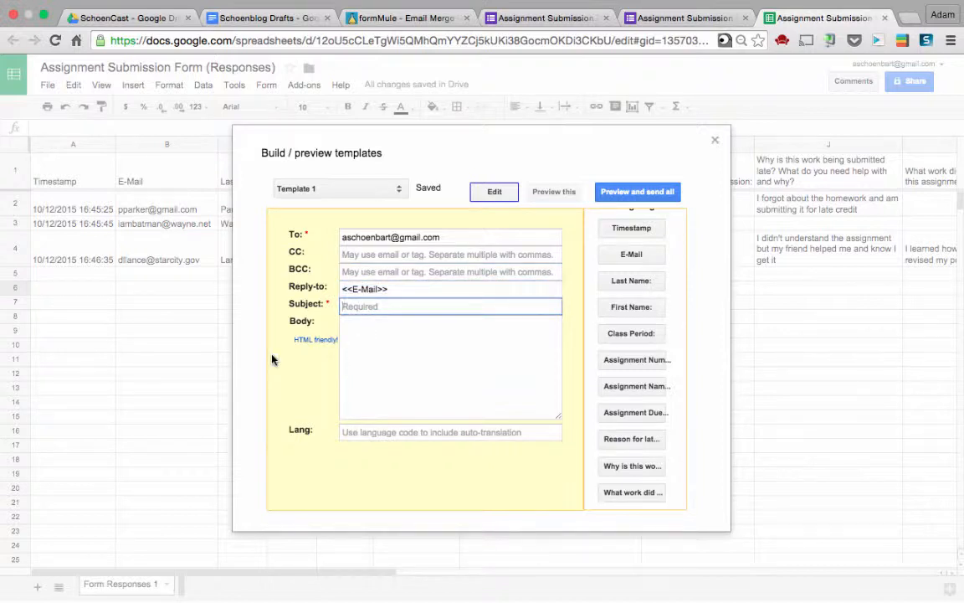
{"action": "type", "text": "Late Work Submission -"}
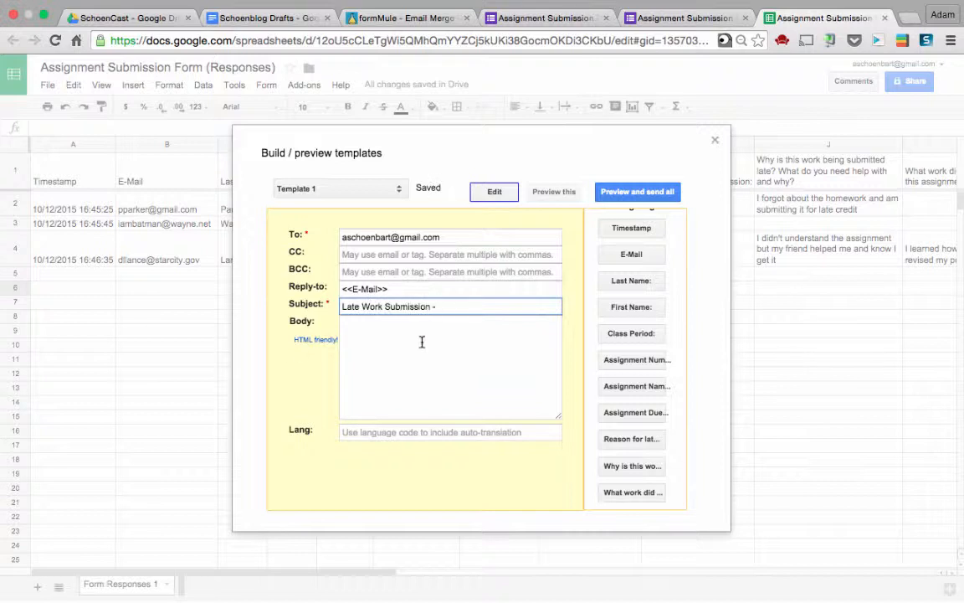
{"action": "left_click", "coordinate": [626, 281]}
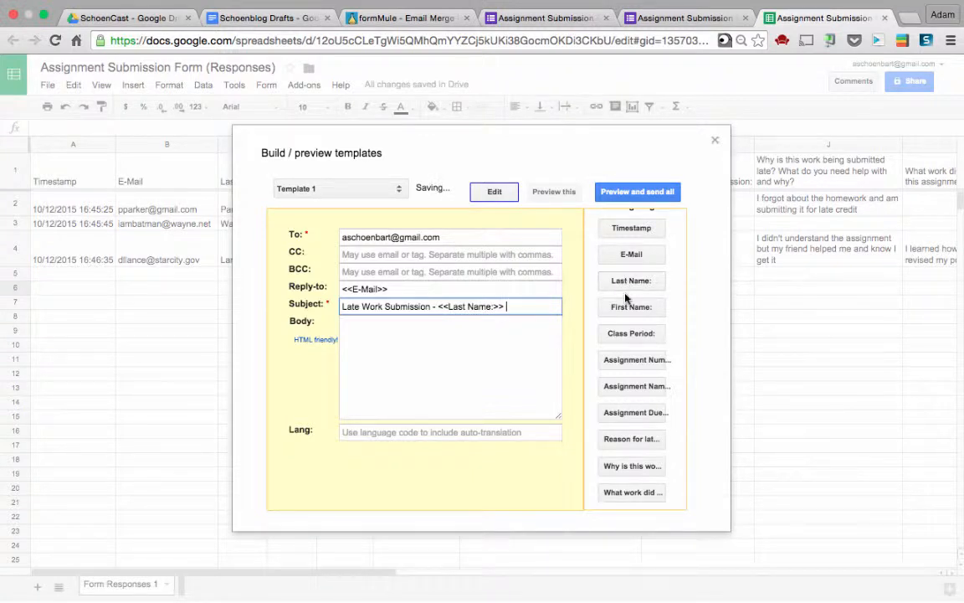
{"action": "type", "text": ","}
{"action": "left_click", "coordinate": [631, 307]}
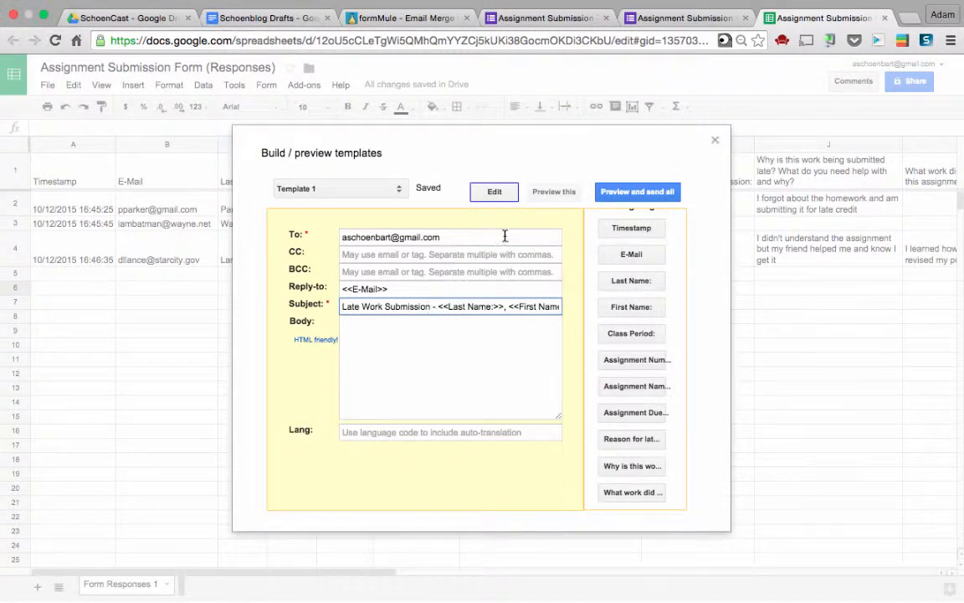
{"action": "left_click", "coordinate": [555, 191]}
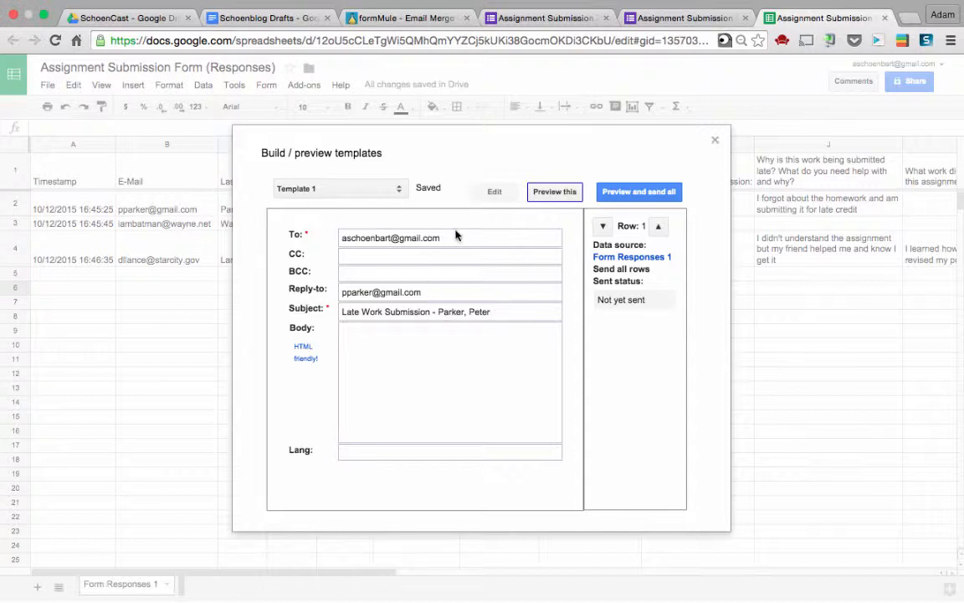
Write the body 'This e-mail is a reminder… has submitted late work on' with name and Timestamp tags, then preview
{"action": "left_click", "coordinate": [485, 194]}
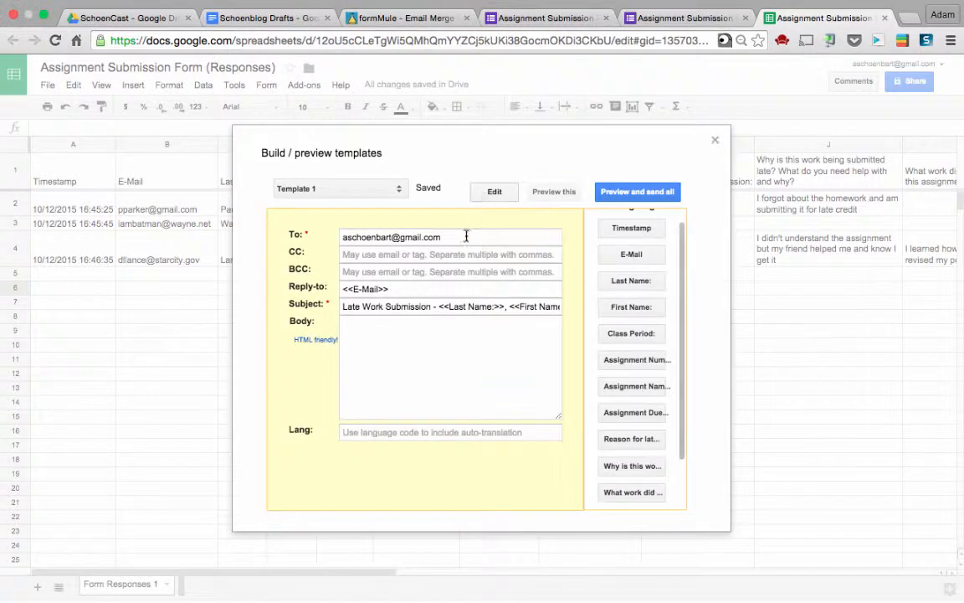
{"action": "left_click", "coordinate": [427, 337]}
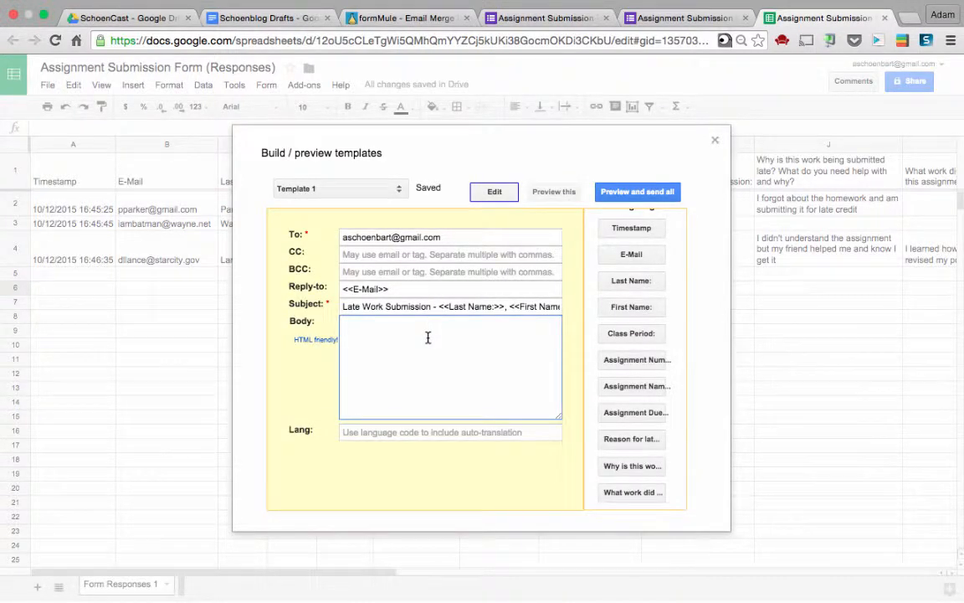
{"action": "type", "text": "This e-mail is a reminder that"}
{"action": "left_click", "coordinate": [640, 308]}
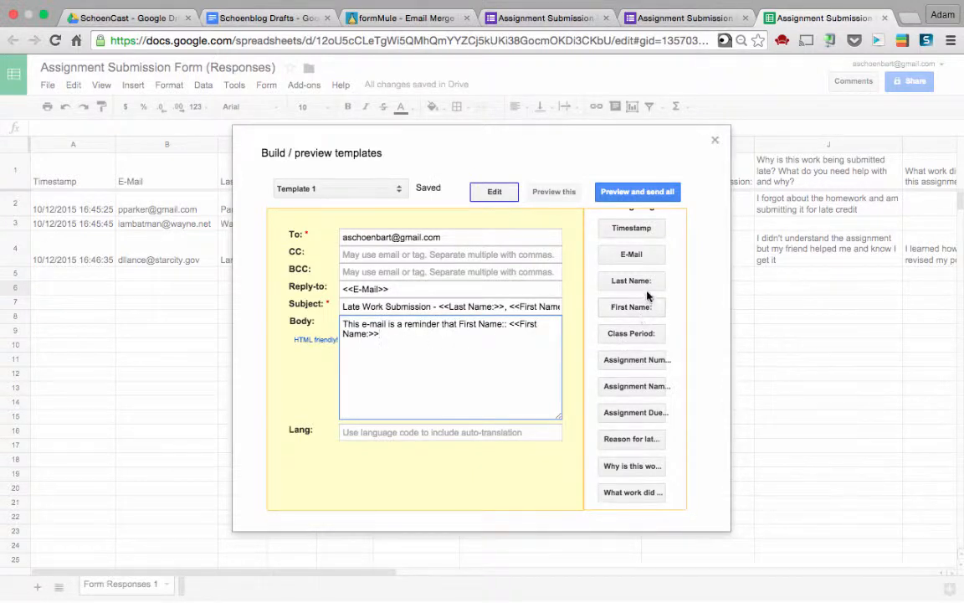
{"action": "left_click", "coordinate": [644, 282]}
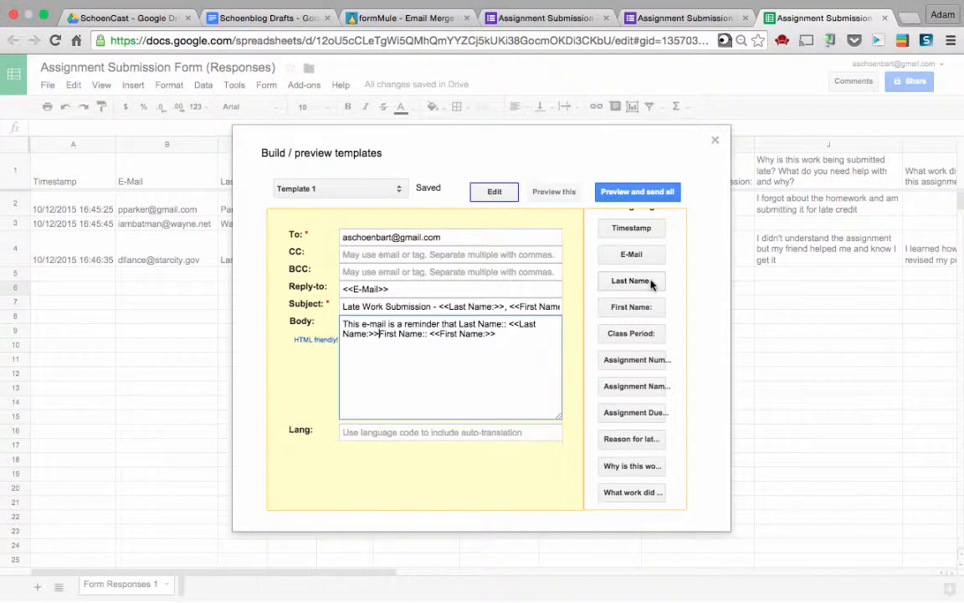
{"action": "left_click", "coordinate": [520, 354]}
{"action": "type", "text": "has submitted "}
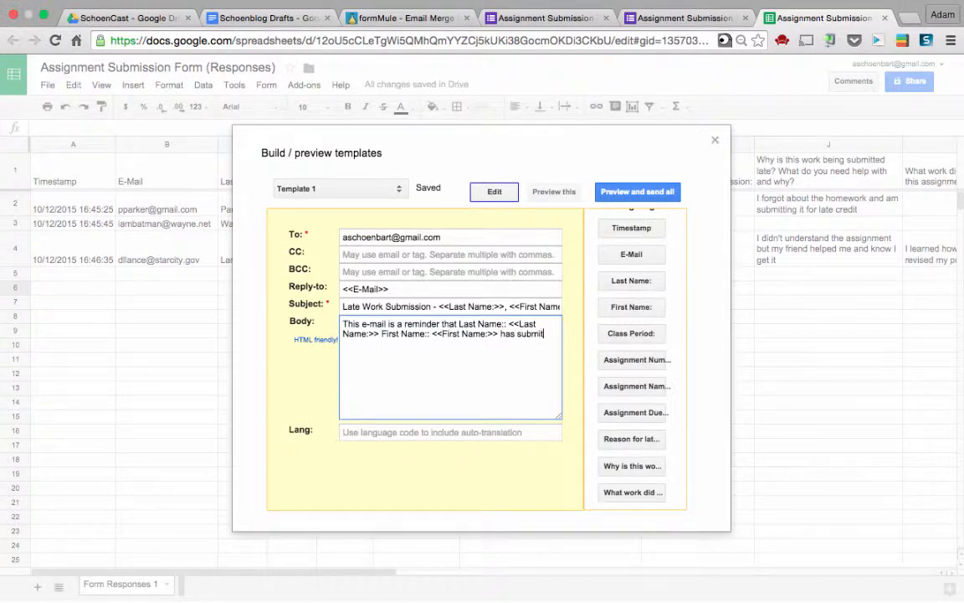
{"action": "type", "text": "late work on"}
{"action": "left_click", "coordinate": [636, 229]}
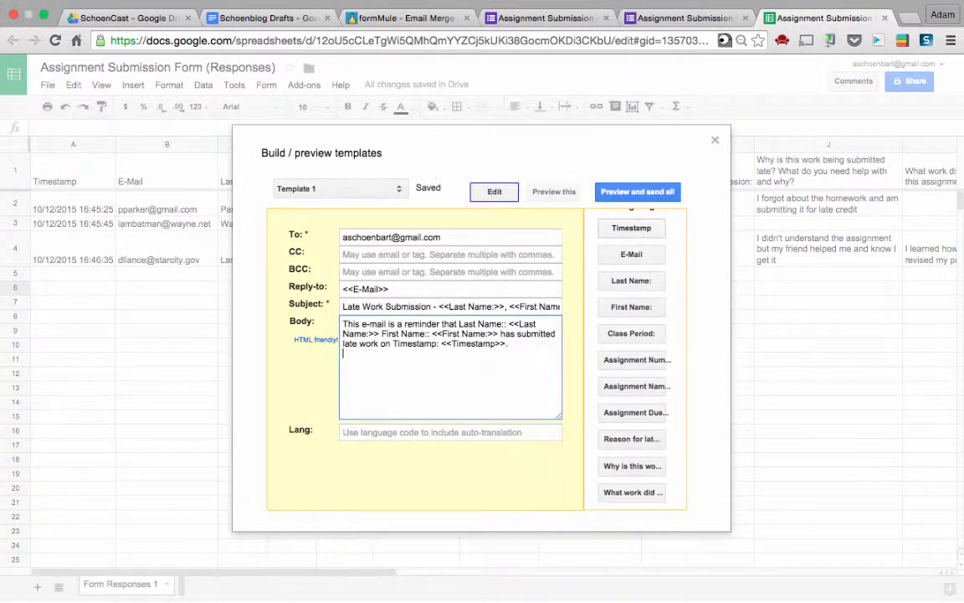
{"action": "left_click", "coordinate": [559, 192]}
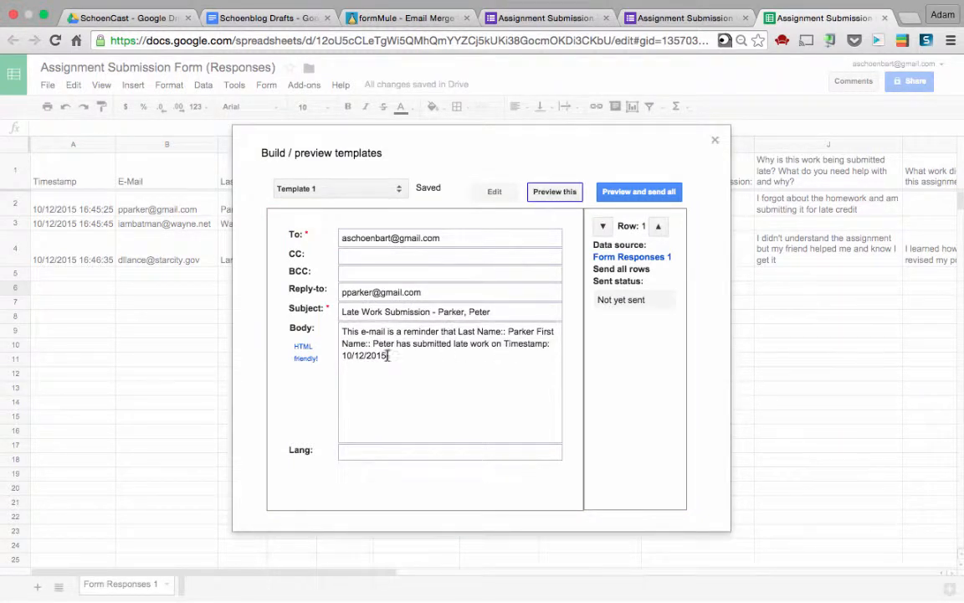
Replace the body with First Name, Last Name, Assignment Number and late-reason tags, then preview row 1
{"action": "left_click", "coordinate": [496, 192]}
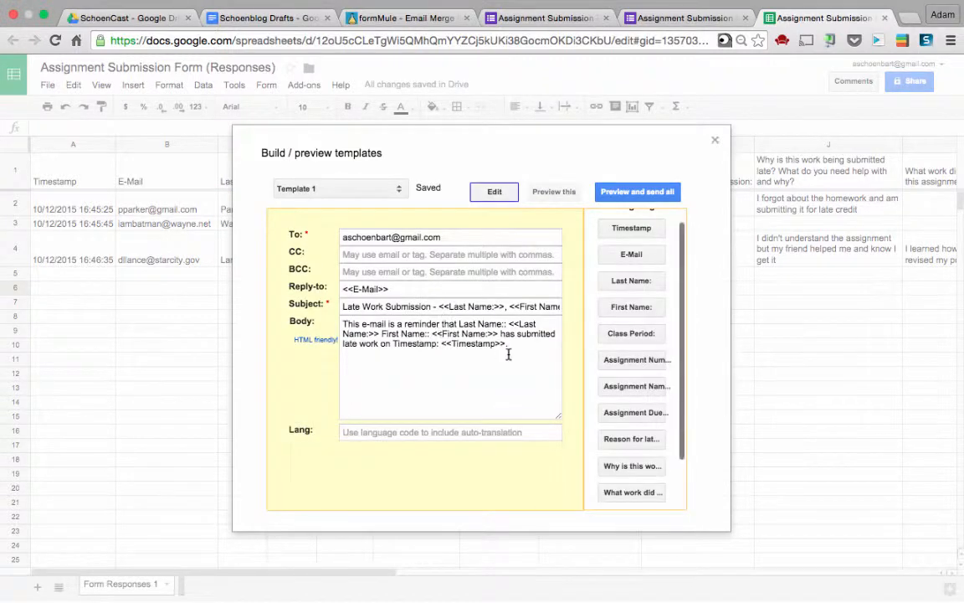
{"action": "triple_click", "coordinate": [529, 339]}
{"action": "key", "text": "ctrl+c"}
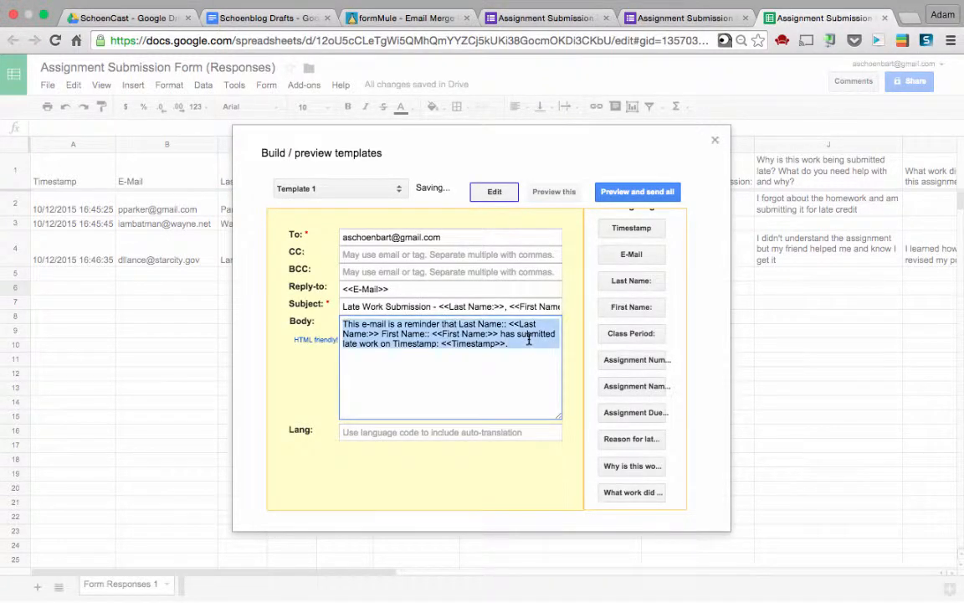
{"action": "key", "text": "BackSpace"}
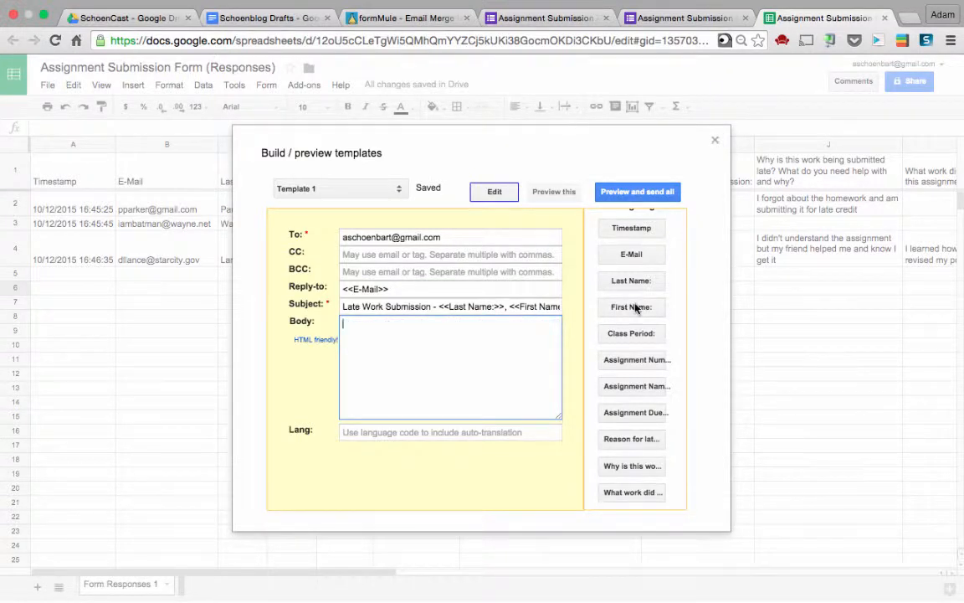
{"action": "left_click", "coordinate": [633, 307]}
{"action": "left_click", "coordinate": [643, 285]}
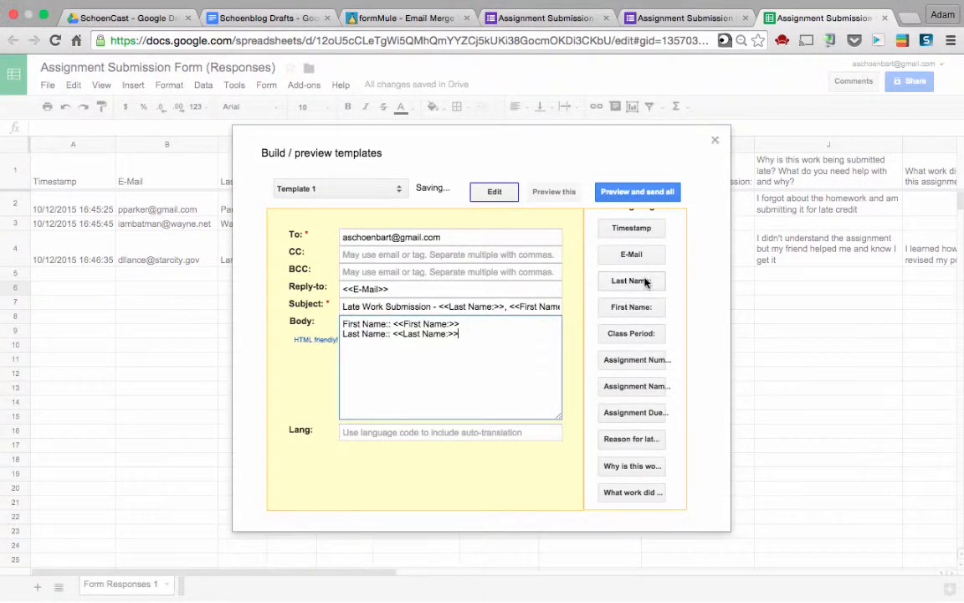
{"action": "left_click", "coordinate": [635, 360]}
{"action": "left_click", "coordinate": [647, 445]}
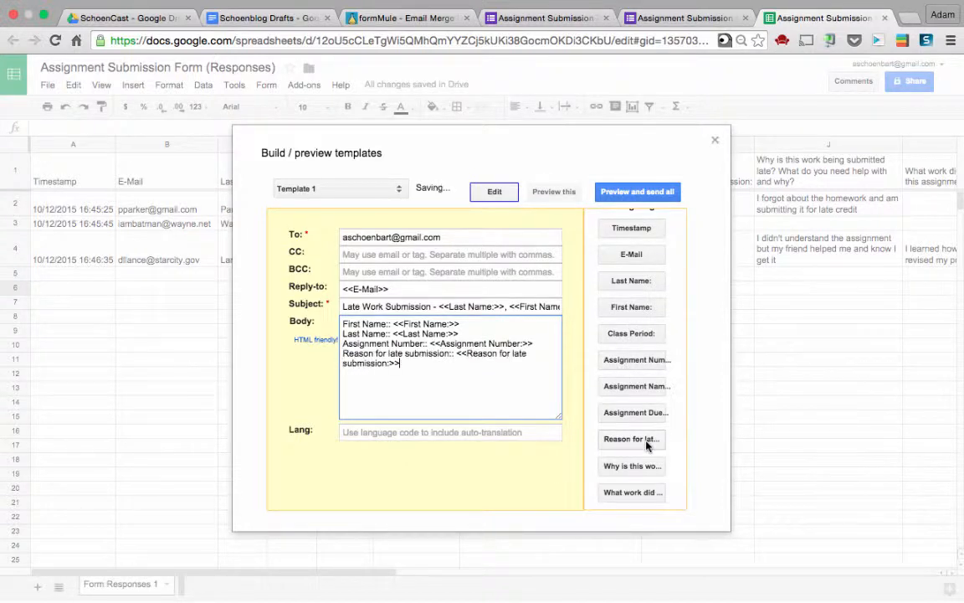
{"action": "scroll", "coordinate": [624, 339], "scroll_direction": "down", "scroll_amount": 2}
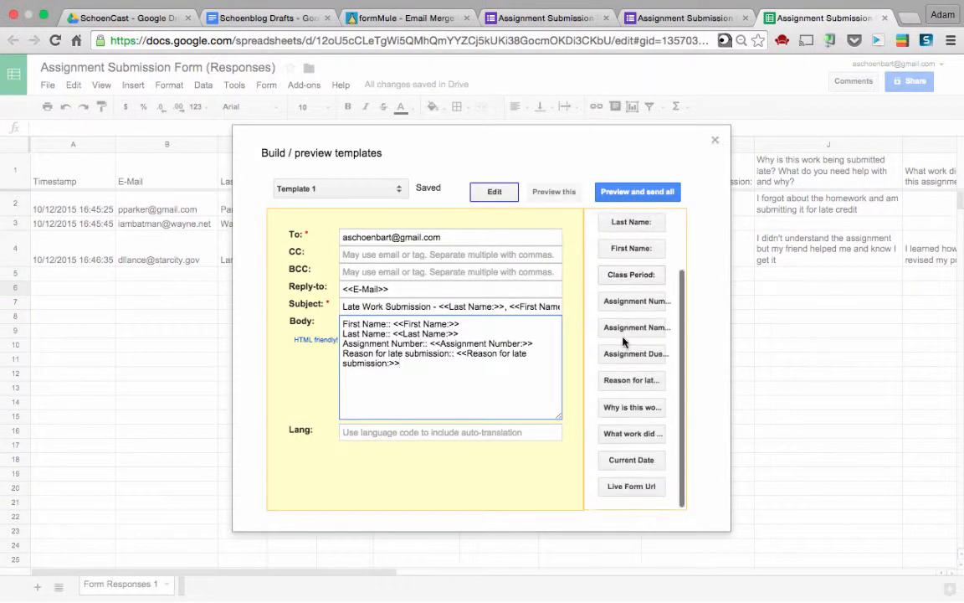
{"action": "left_click", "coordinate": [555, 192]}
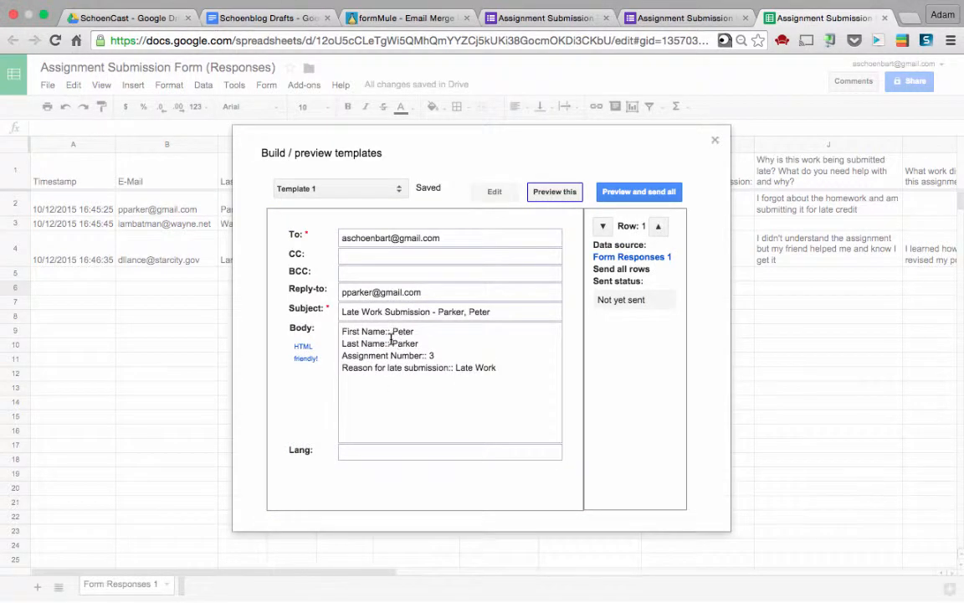
Paste the reminder sentence into the body and delete its redundant Last Name, First Name and Timestamp labels
{"action": "left_click", "coordinate": [493, 192]}
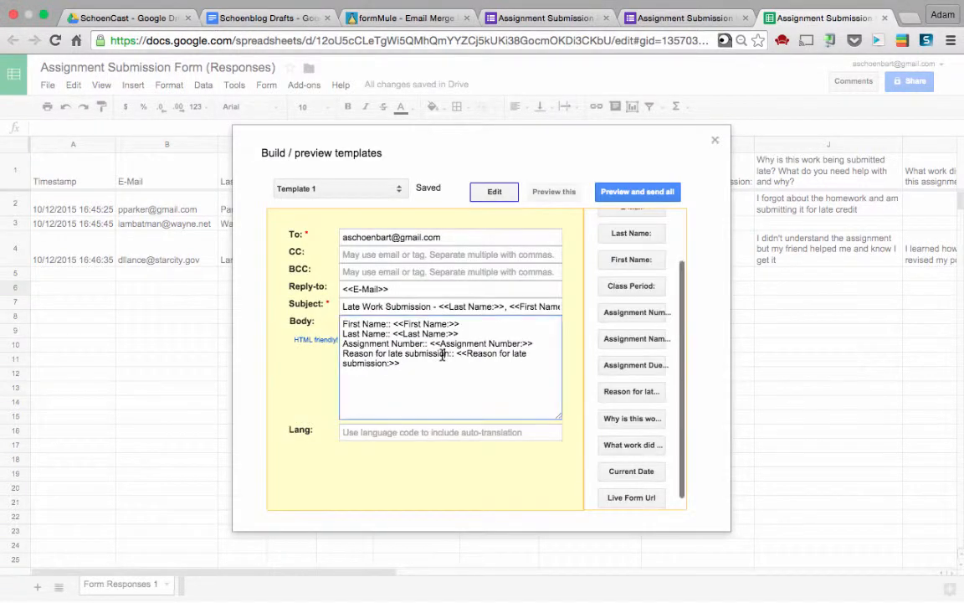
{"action": "key", "text": "ctrl+a"}
{"action": "key", "text": "ctrl+v"}
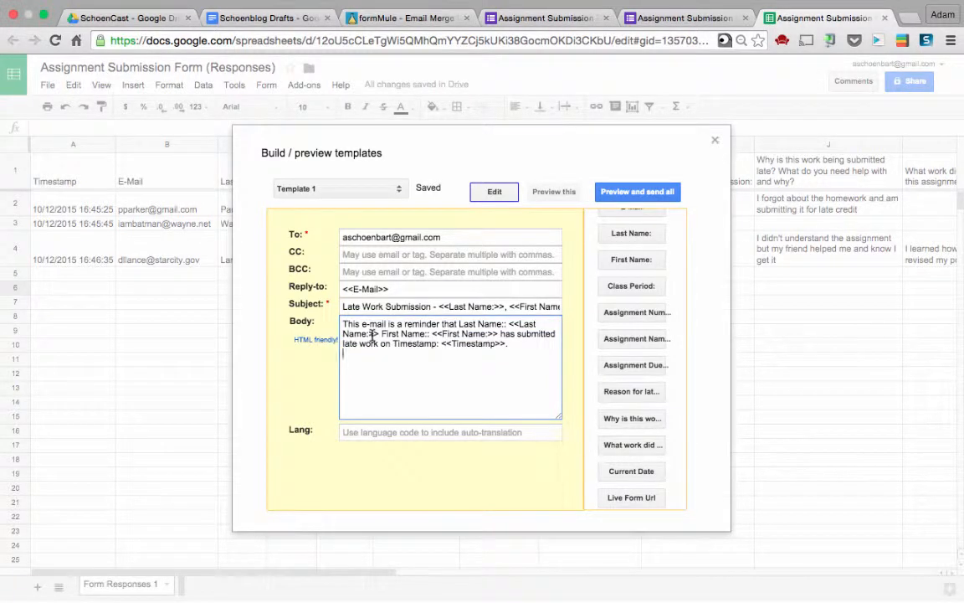
{"action": "left_click_drag", "start_coordinate": [377, 333], "coordinate": [514, 323]}
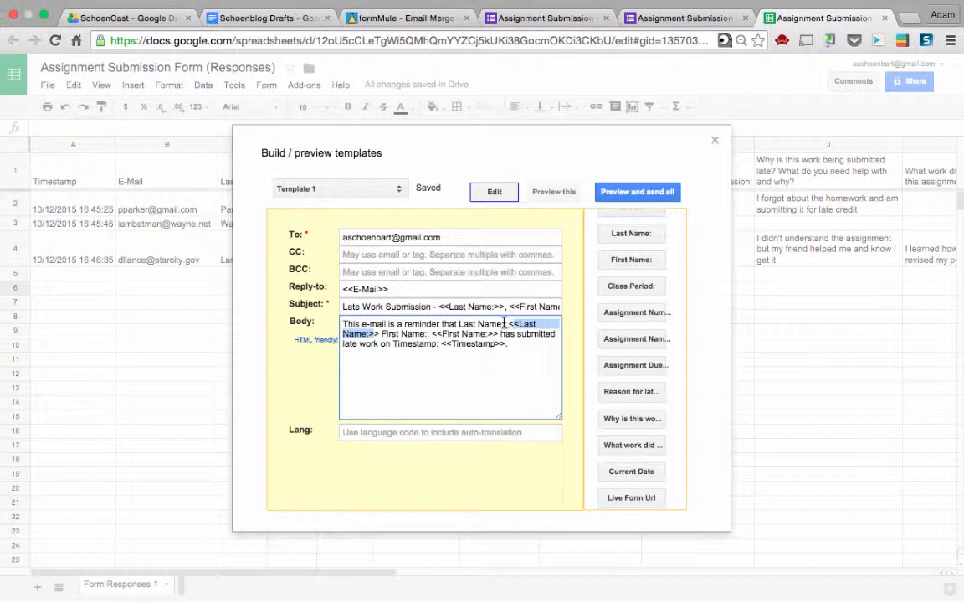
{"action": "left_click", "coordinate": [505, 323]}
{"action": "left_click_drag", "start_coordinate": [505, 324], "coordinate": [459, 324]}
{"action": "key", "text": "BackSpace"}
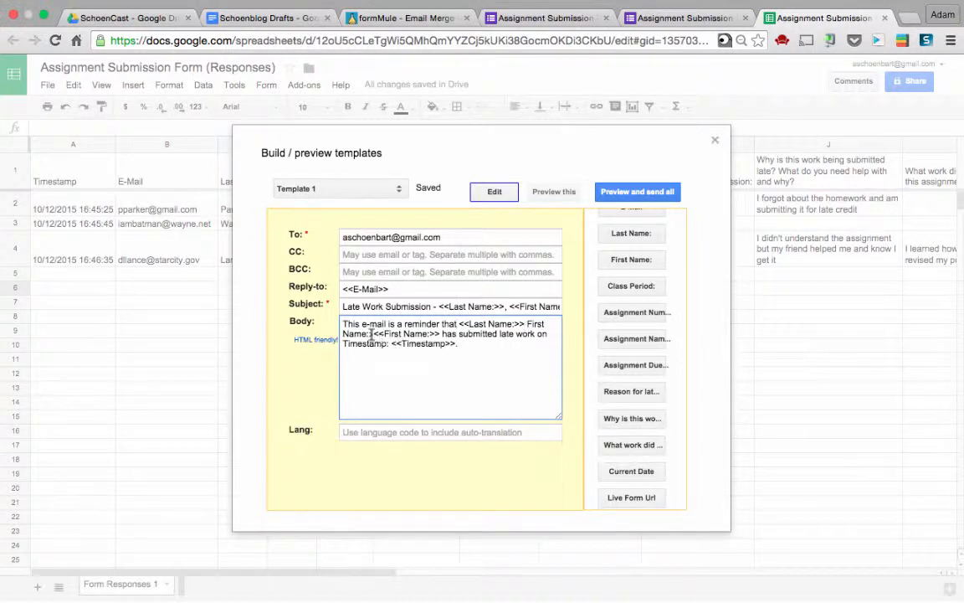
{"action": "left_click_drag", "start_coordinate": [373, 333], "coordinate": [488, 333]}
{"action": "key", "text": "BackSpace"}
{"action": "key", "text": "BackSpace"}
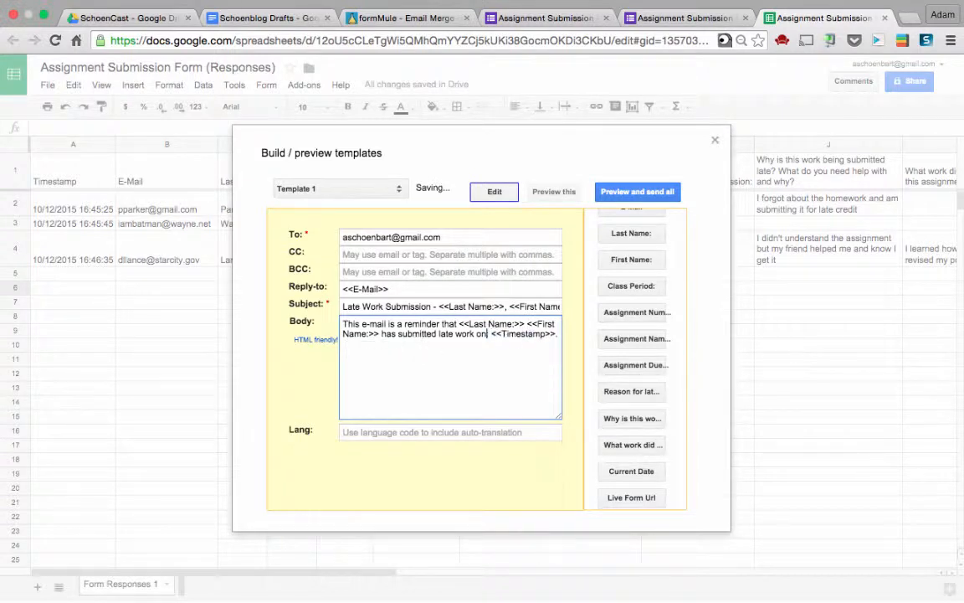
{"action": "key", "text": "BackSpace"}
{"action": "key", "text": "Down"}
{"action": "key", "text": "Return"}
{"action": "key", "text": "Return"}
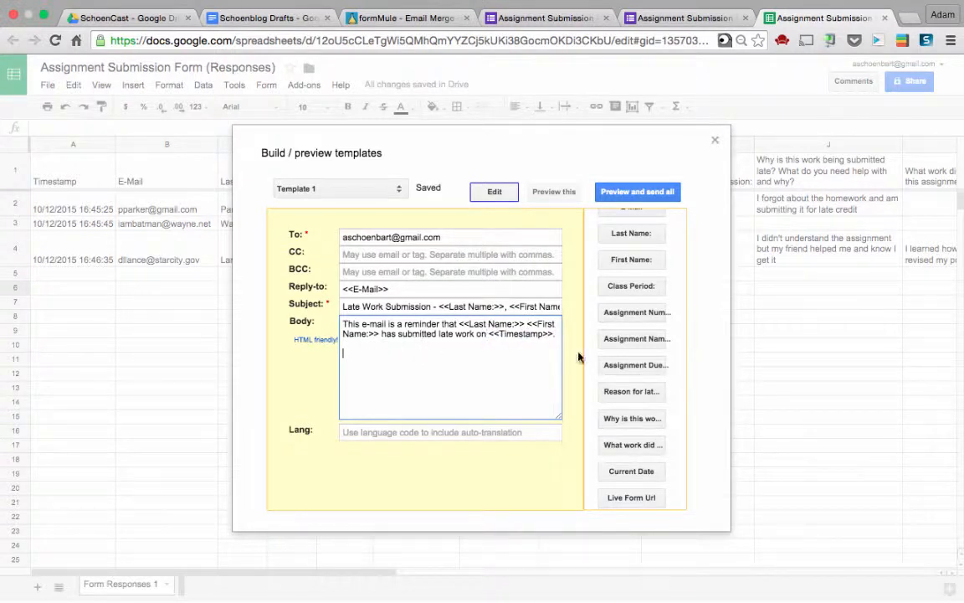
Add Assignment Name, Due Date, Number, why-late and what-work-done tag lines below the sentence
{"action": "left_click", "coordinate": [638, 336]}
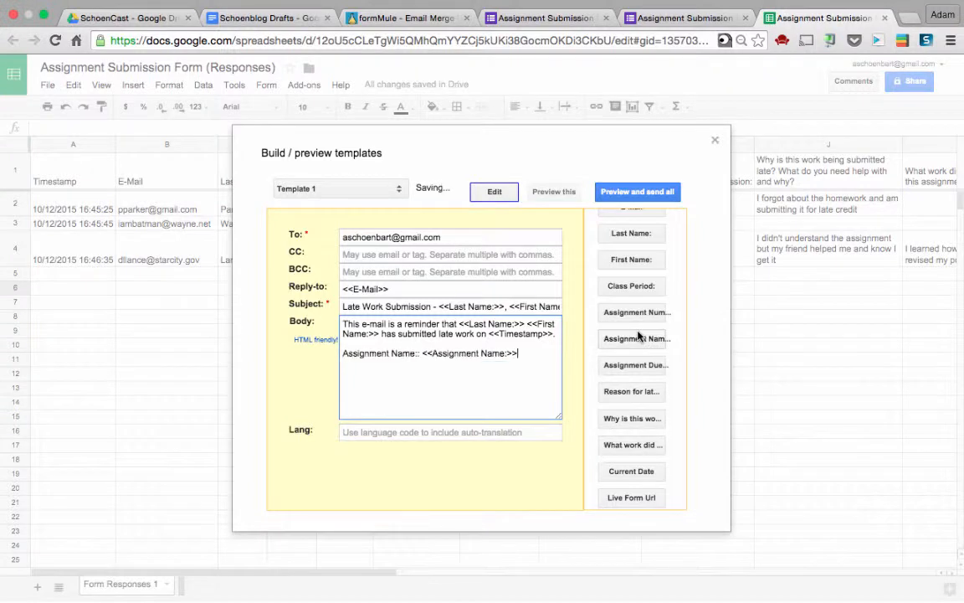
{"action": "key", "text": "Return"}
{"action": "left_click", "coordinate": [620, 366]}
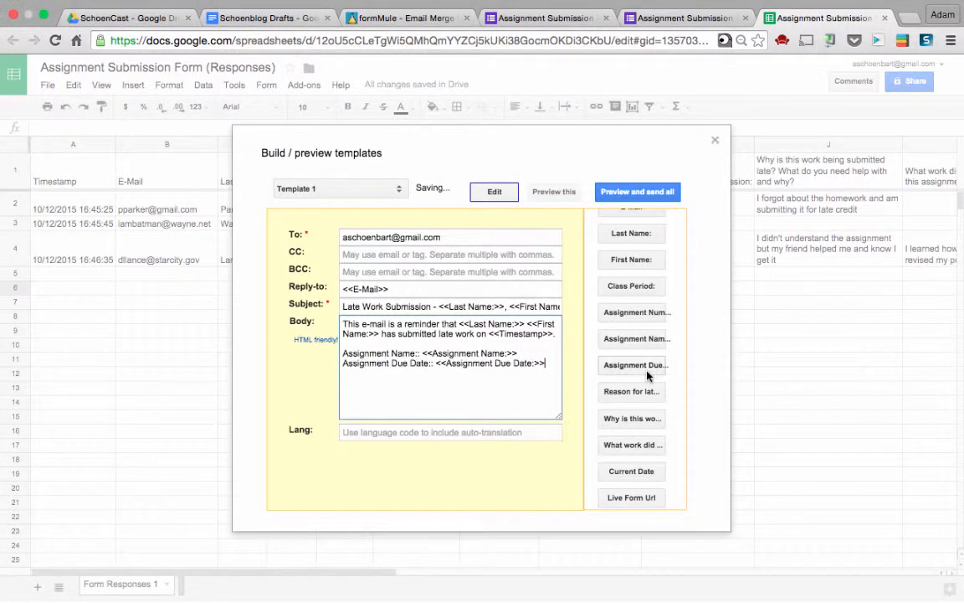
{"action": "key", "text": "Return"}
{"action": "left_click", "coordinate": [643, 314]}
{"action": "key", "text": "Return"}
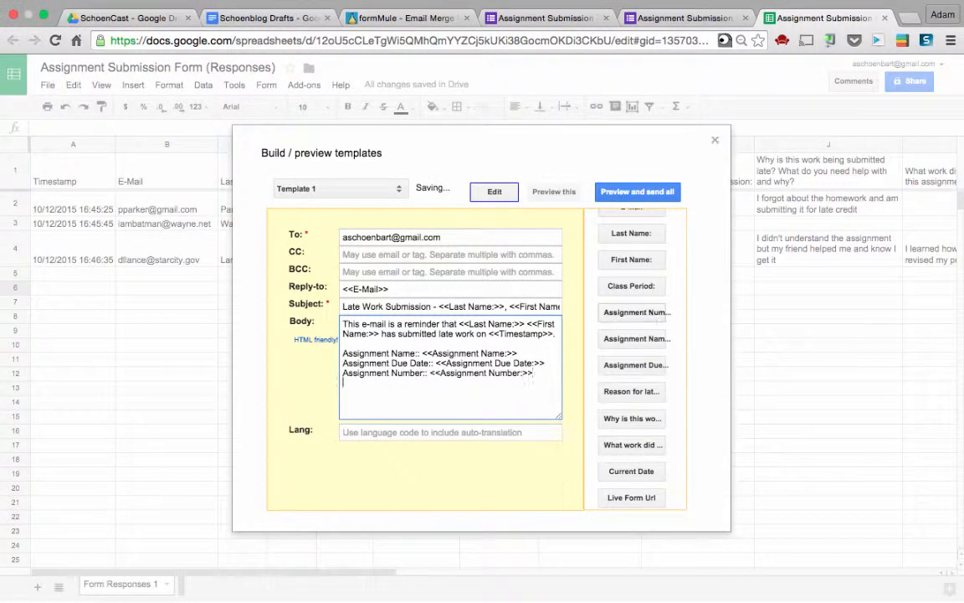
{"action": "left_click", "coordinate": [629, 421]}
{"action": "key", "text": "Return"}
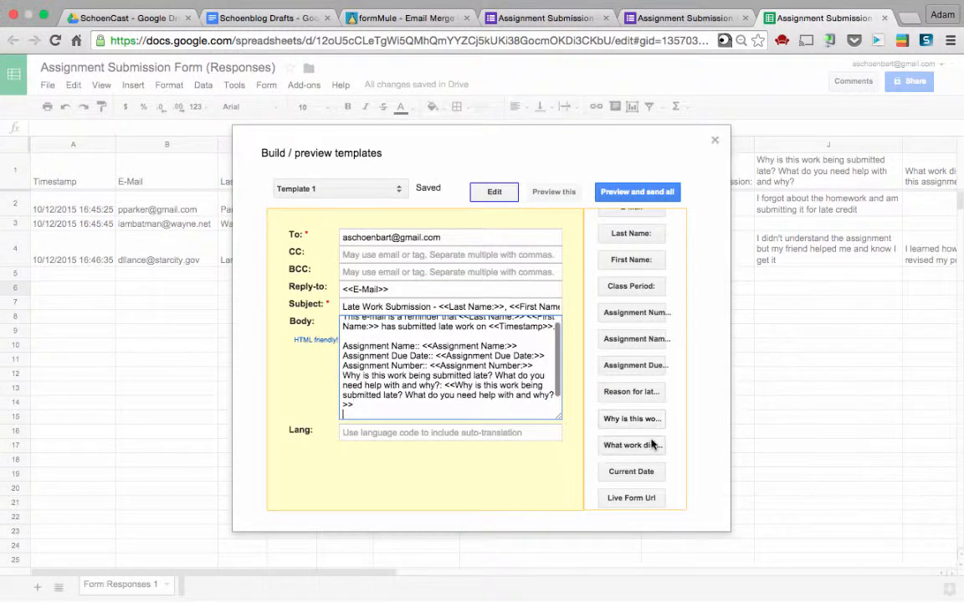
{"action": "left_click", "coordinate": [651, 445]}
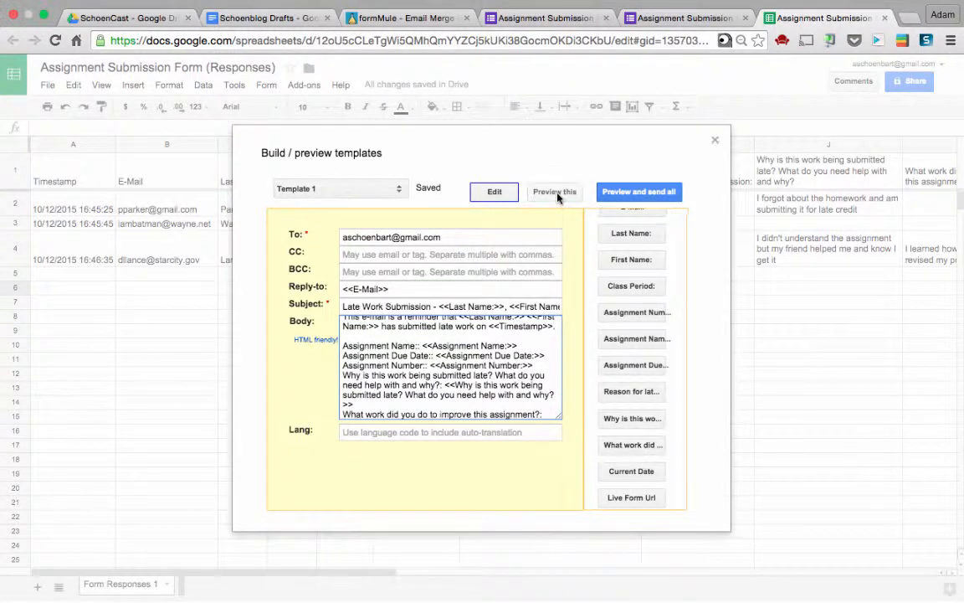
Preview the row 1 email and all three merged emails, then return to template editing
{"action": "left_click", "coordinate": [557, 194]}
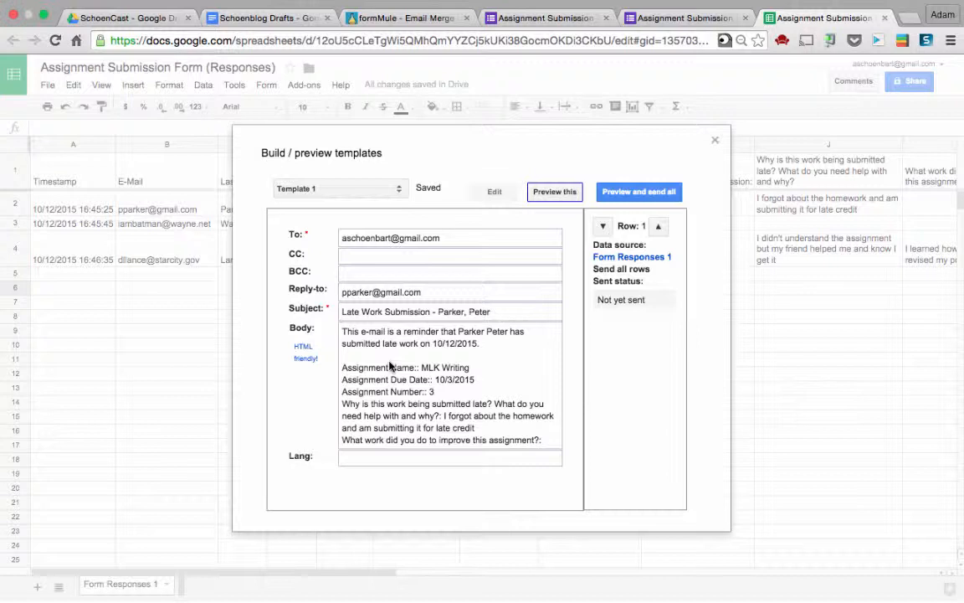
{"action": "left_click", "coordinate": [670, 195]}
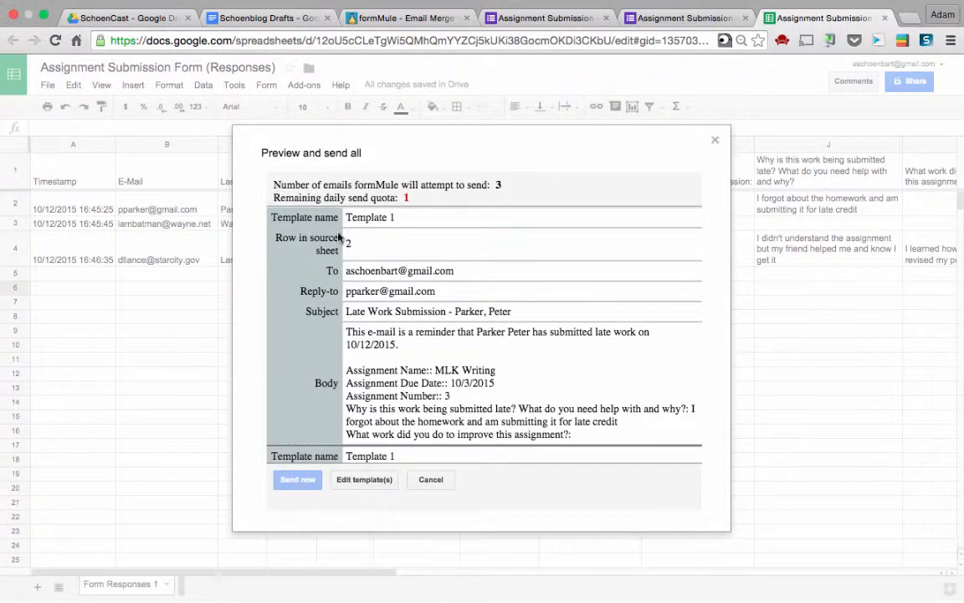
{"action": "scroll", "coordinate": [365, 290], "scroll_direction": "down", "scroll_amount": 5}
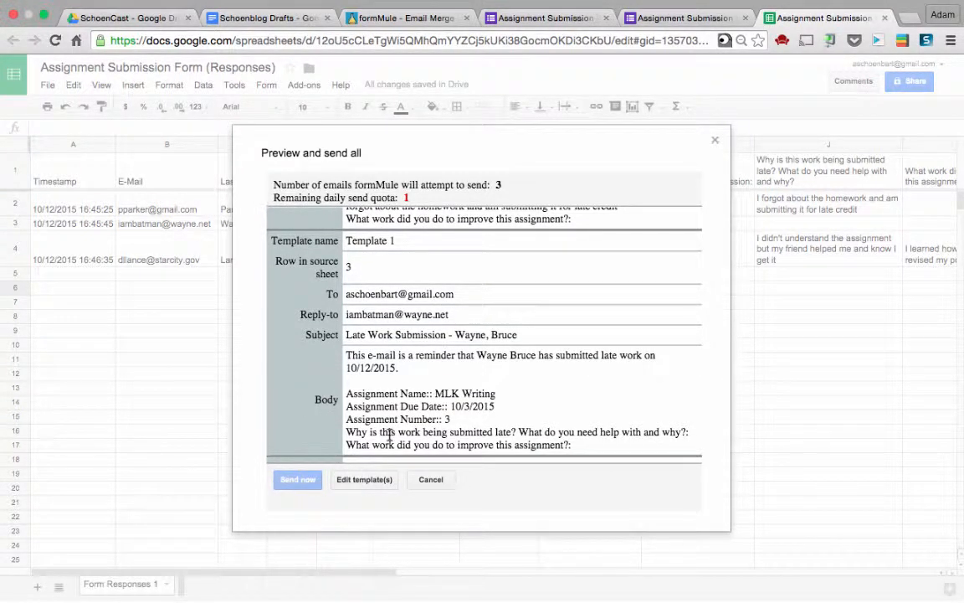
{"action": "left_click", "coordinate": [378, 488]}
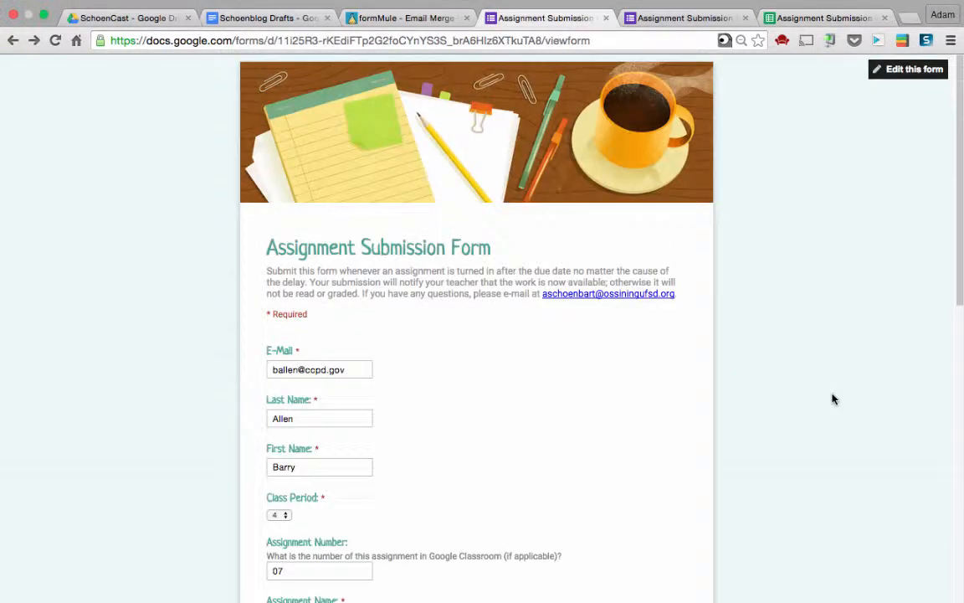
Submit the late-assignment form response for "The Bet" Paragraph marked Revised Work
{"action": "scroll", "coordinate": [560, 366], "scroll_direction": "down", "scroll_amount": 6}
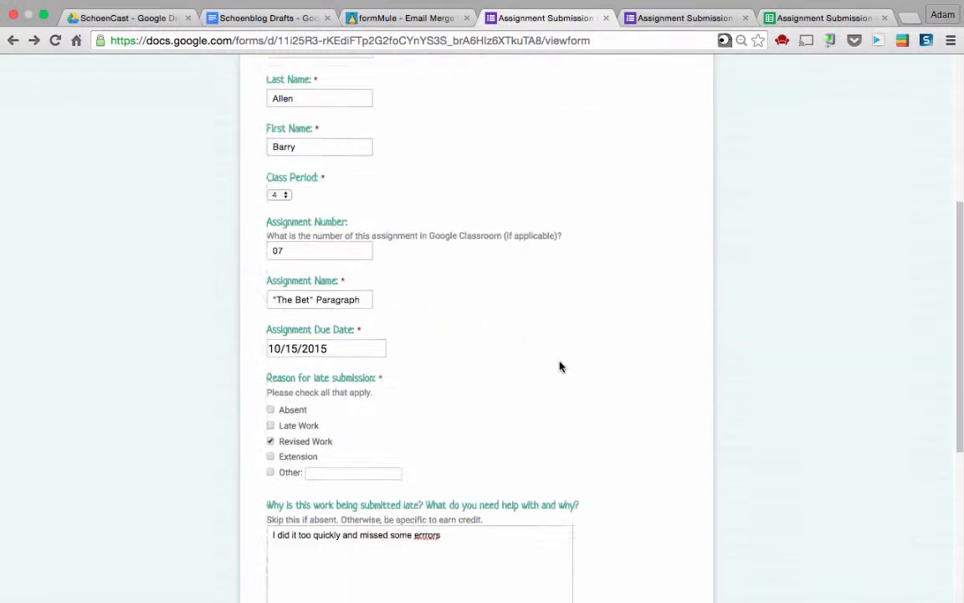
{"action": "scroll", "coordinate": [560, 366], "scroll_direction": "down", "scroll_amount": 2}
{"action": "left_click", "coordinate": [303, 468]}
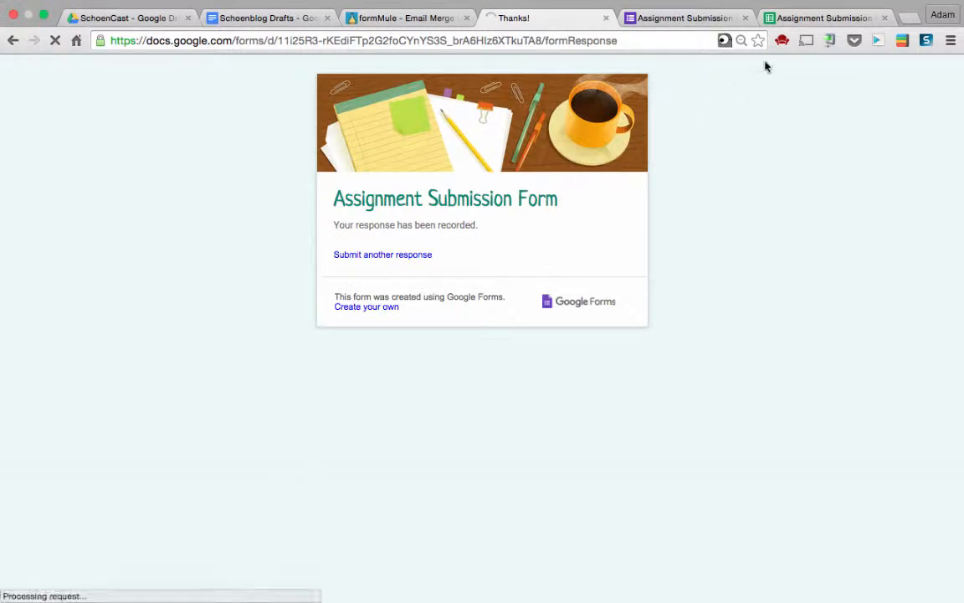
{"action": "left_click", "coordinate": [812, 17]}
Check that row 5 holds "The Bet" Paragraph response with an email-sent status in L5
{"action": "left_click", "coordinate": [125, 251]}
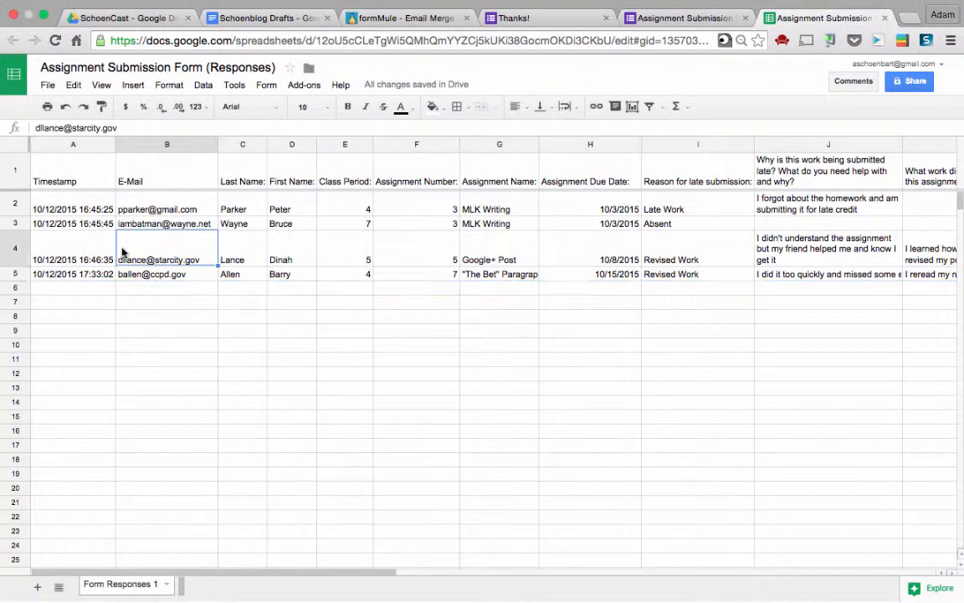
{"action": "left_click", "coordinate": [14, 276]}
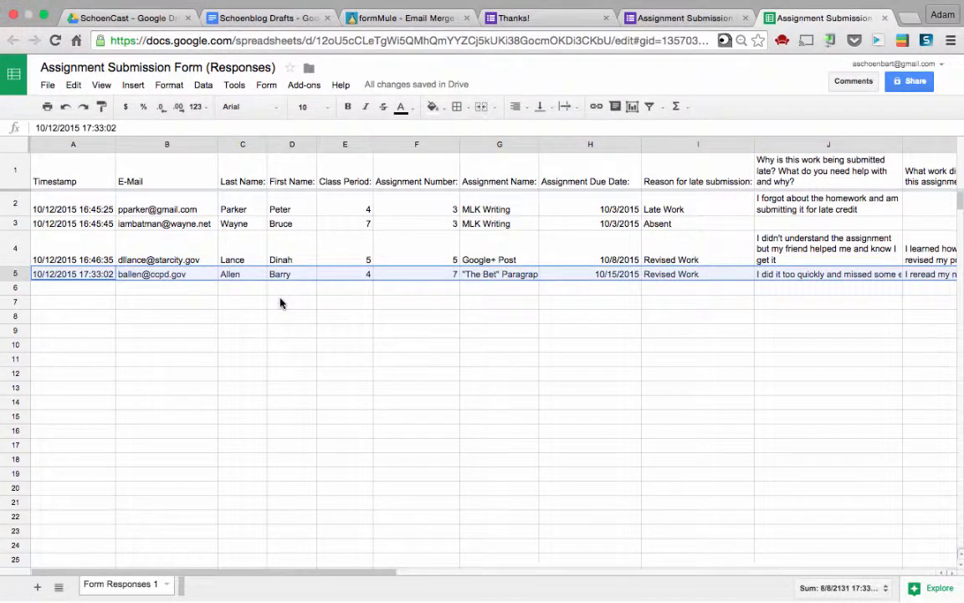
{"action": "scroll", "coordinate": [281, 303], "scroll_direction": "right", "scroll_amount": 1}
{"action": "scroll", "coordinate": [280, 303], "scroll_direction": "right", "scroll_amount": 6}
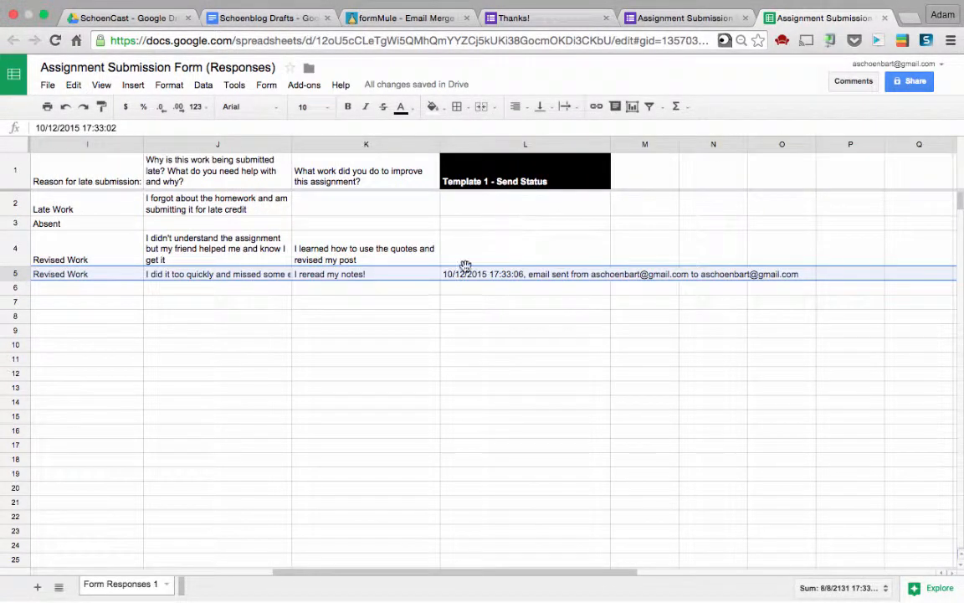
{"action": "left_click", "coordinate": [478, 277]}
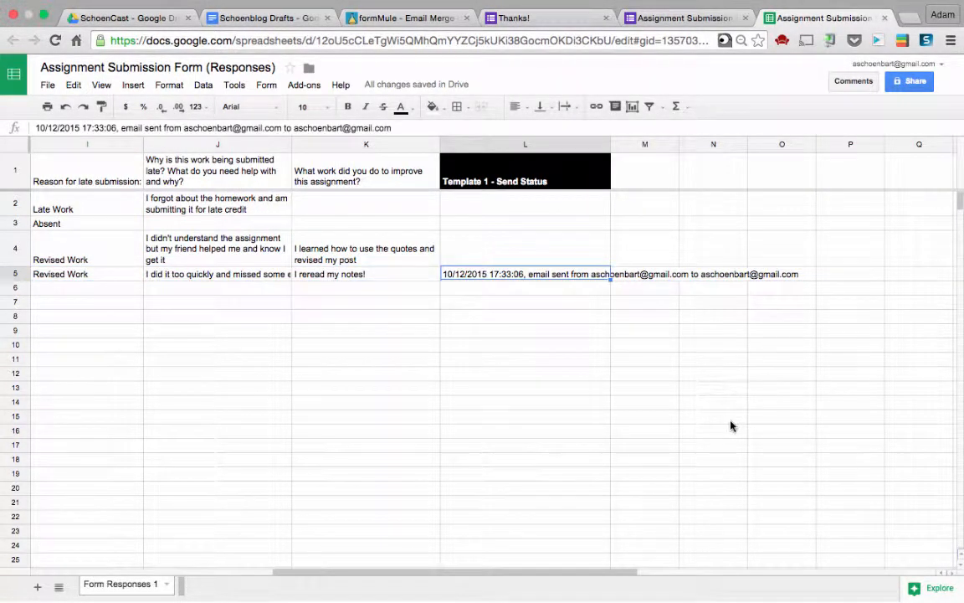